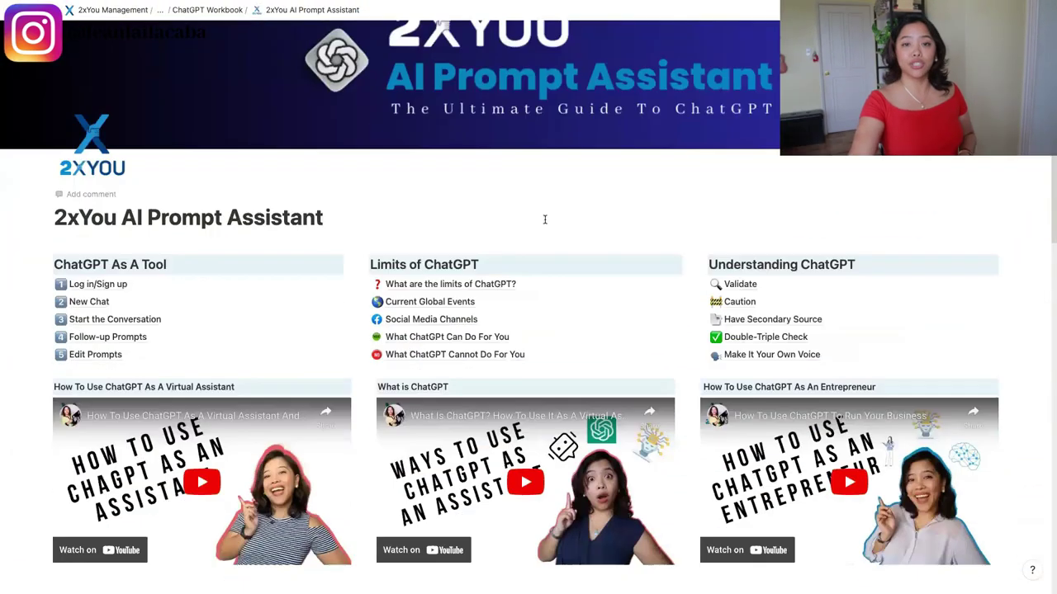
Open the Email Management page from the Administrative Tasks under ChatGPT for Entrepreneurs.
scroll(545, 218, "down", 5)
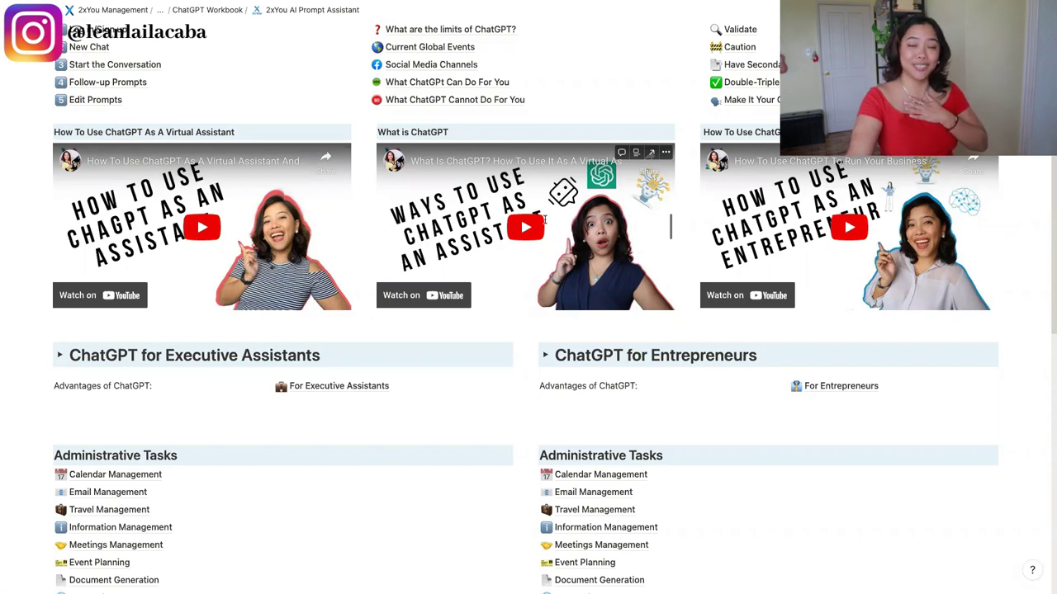
scroll(545, 219, "down", 5)
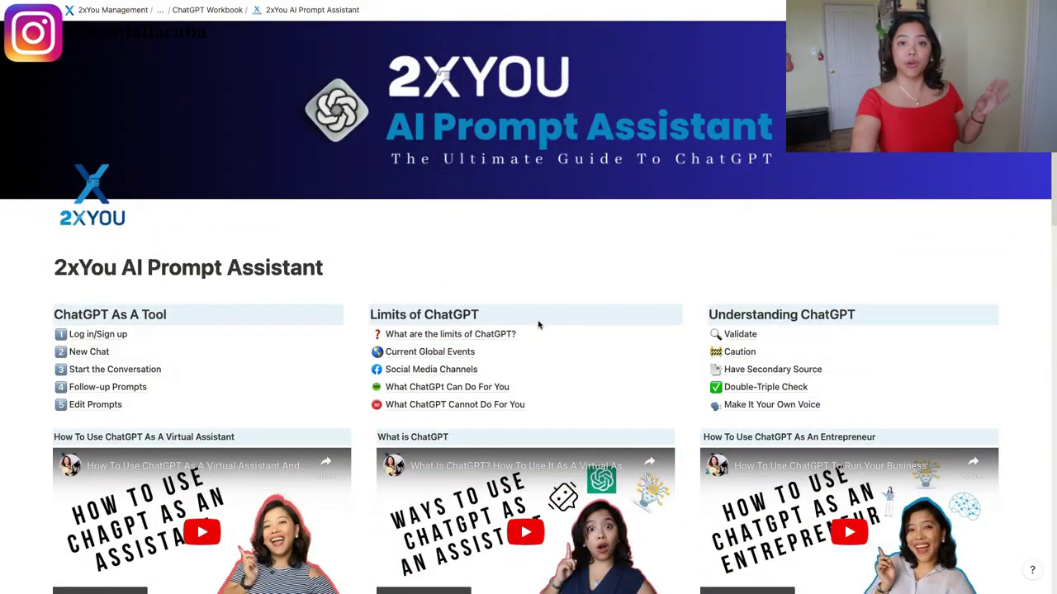
scroll(538, 324, "down", 5)
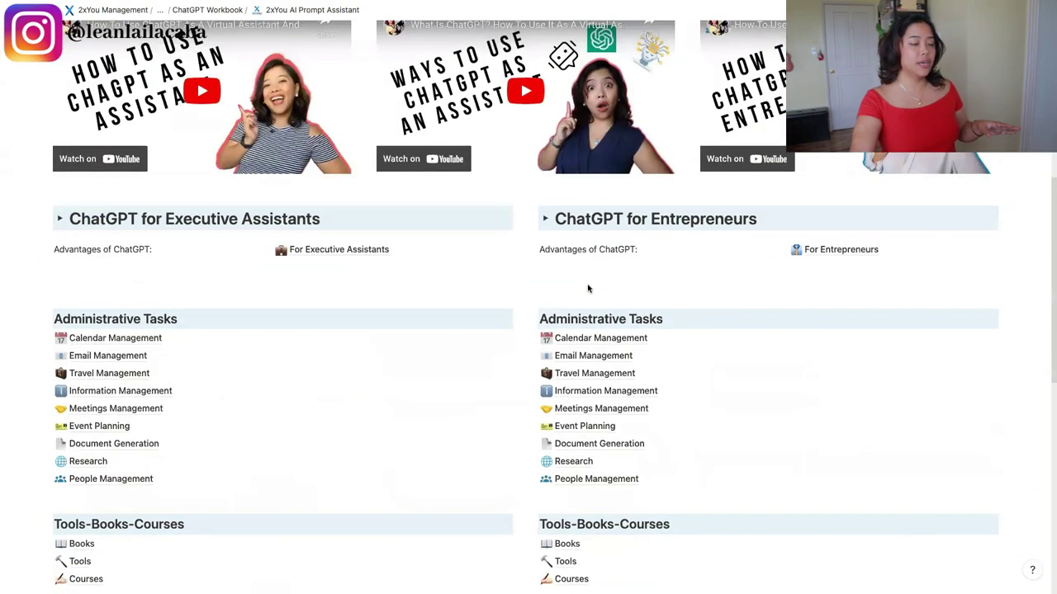
scroll(587, 288, "down", 2)
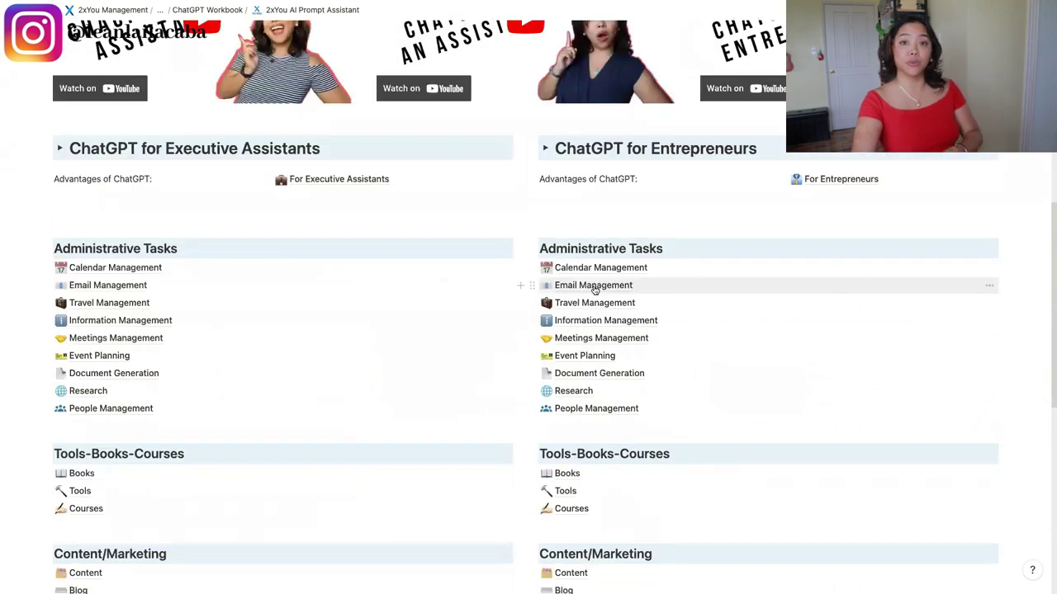
left_click(594, 286)
Copy the primary ChatGPT setup prompt from the Email Management page and paste it into a new ChatGPT message.
scroll(593, 285, "down", 5)
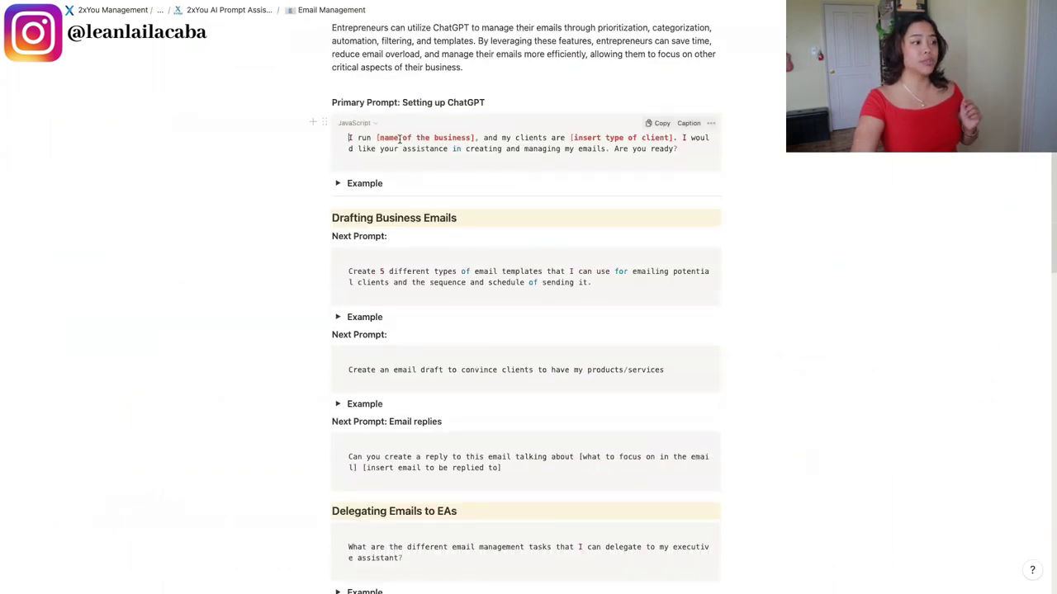
left_click_drag(349, 138, 682, 147)
key("super+c")
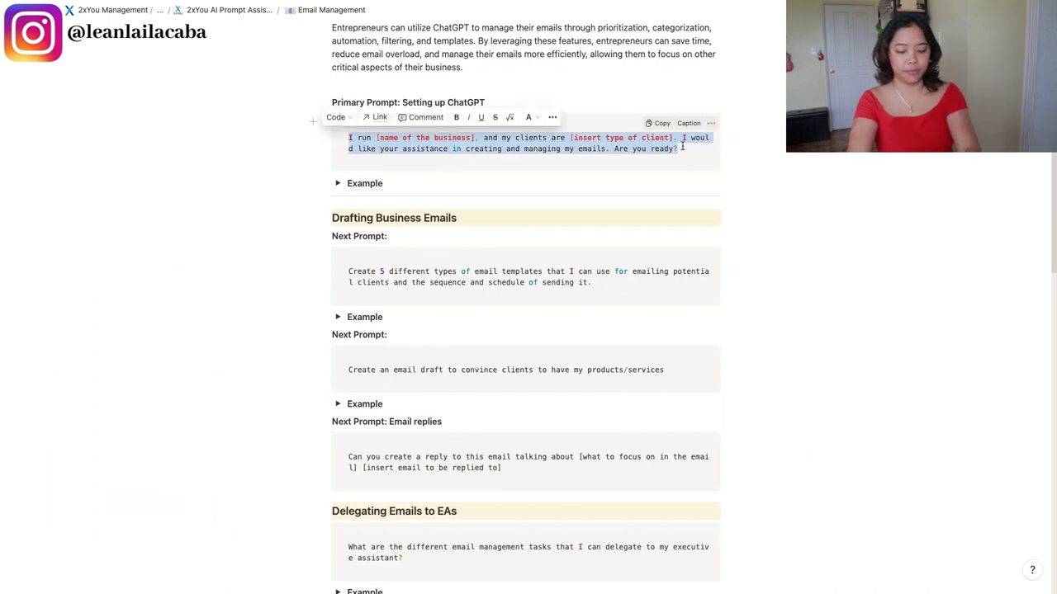
key("ctrl+Left")
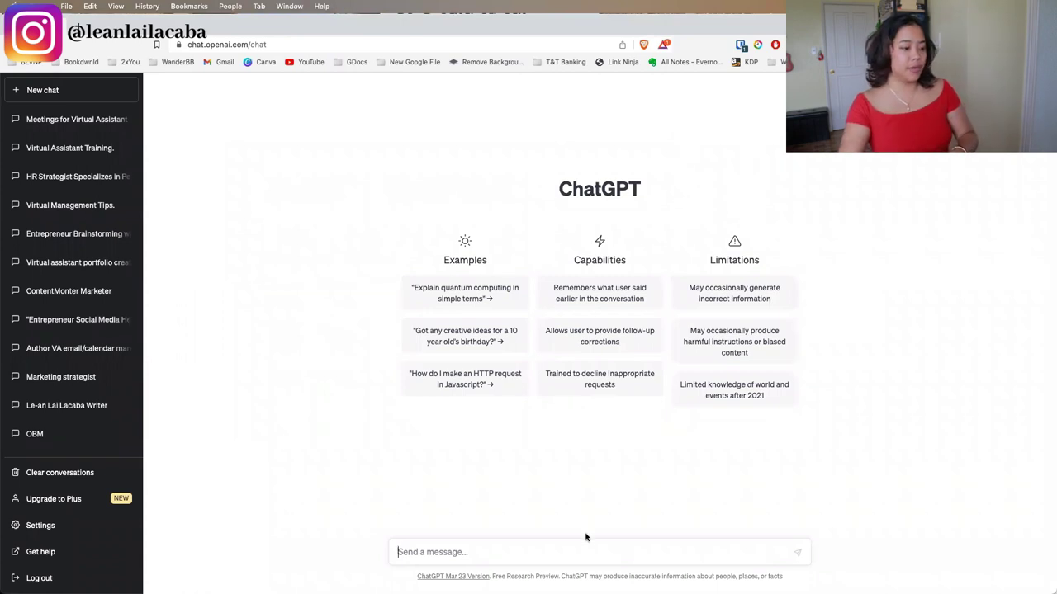
key("super+v")
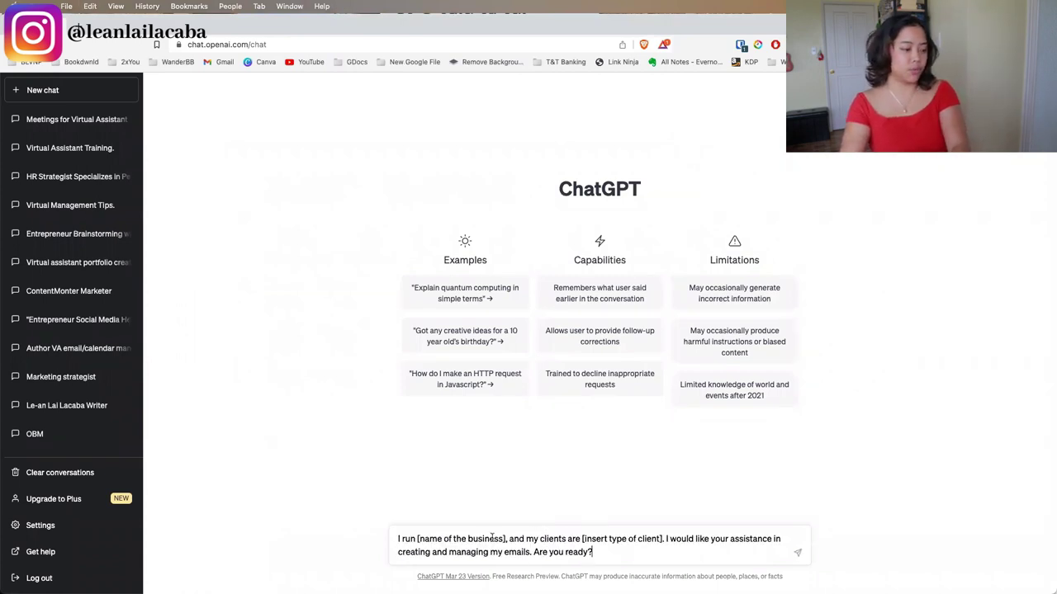
Replace the "[name of the business]" placeholder in the message with "virtual assistant agency".
left_click_drag(416, 538, 503, 535)
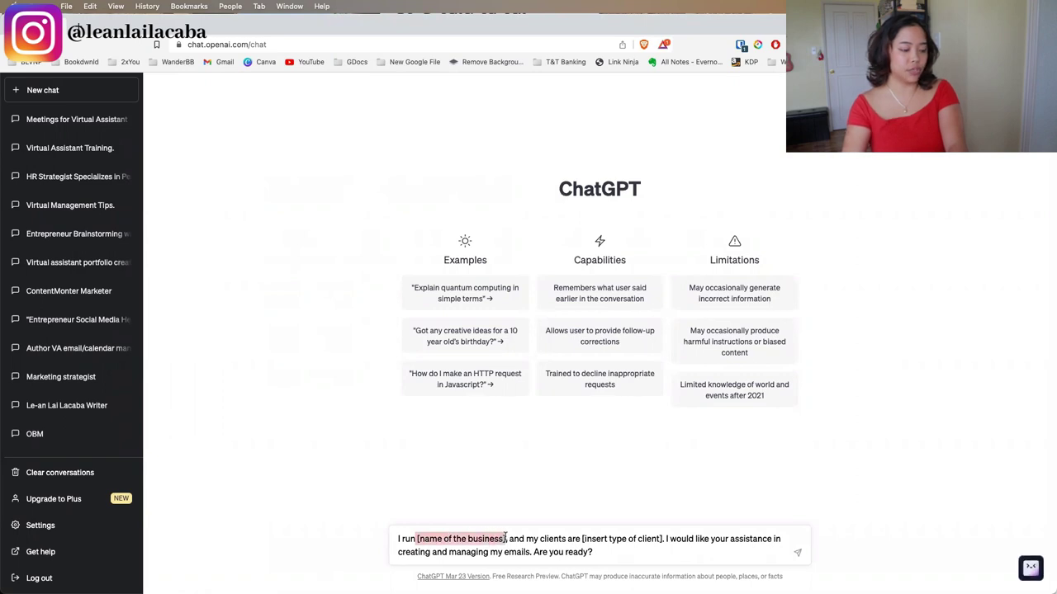
key("BackSpace")
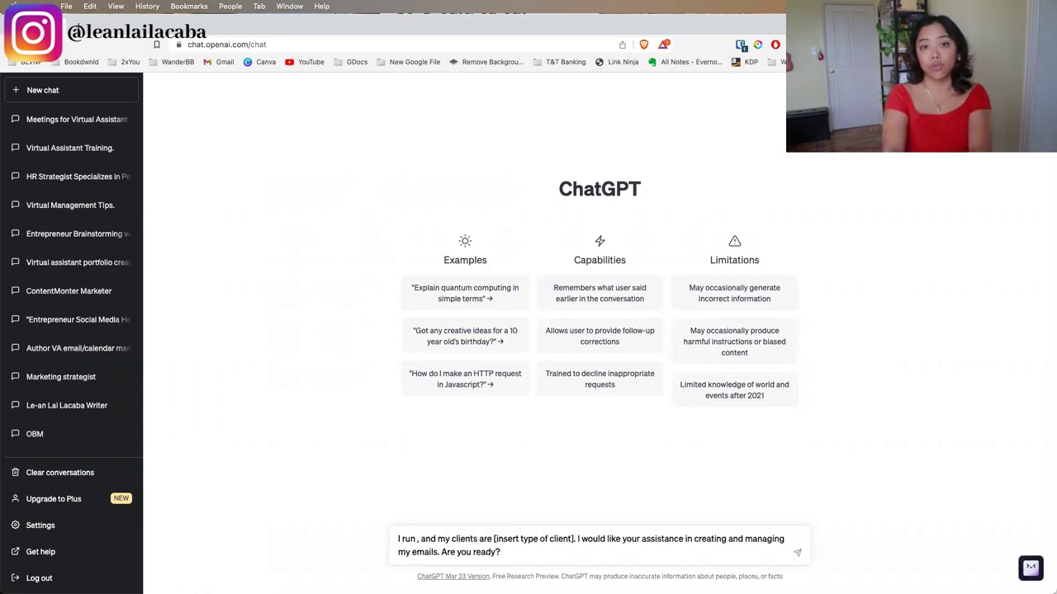
type("virtua")
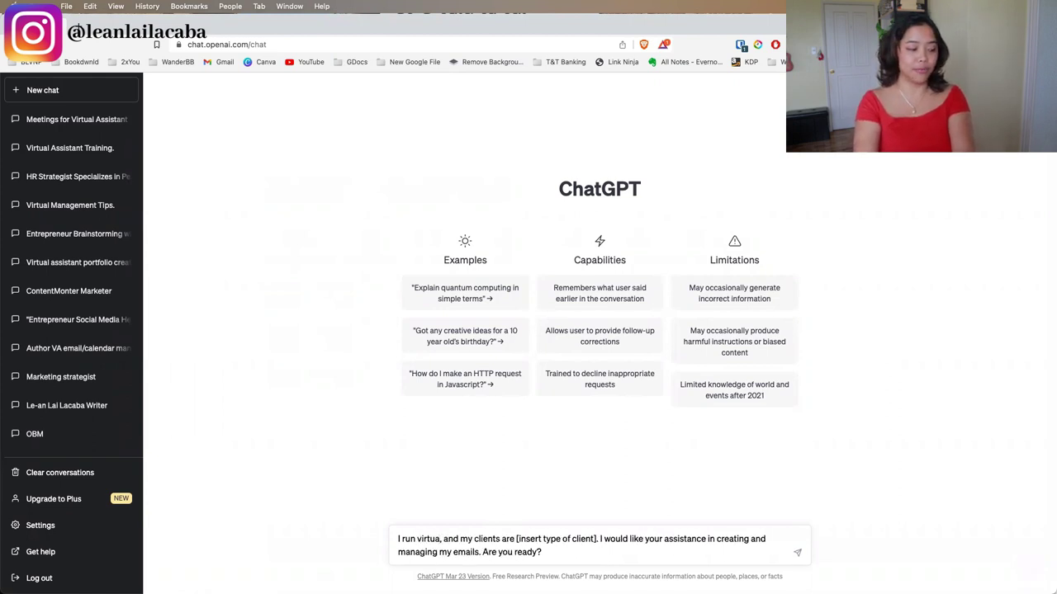
type("l assist")
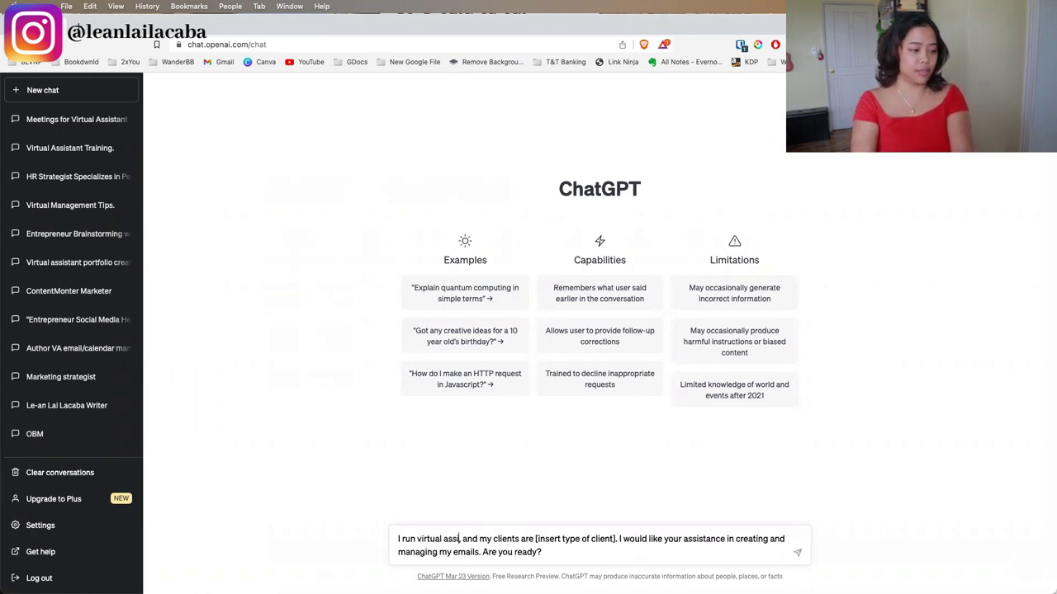
type("ant agency")
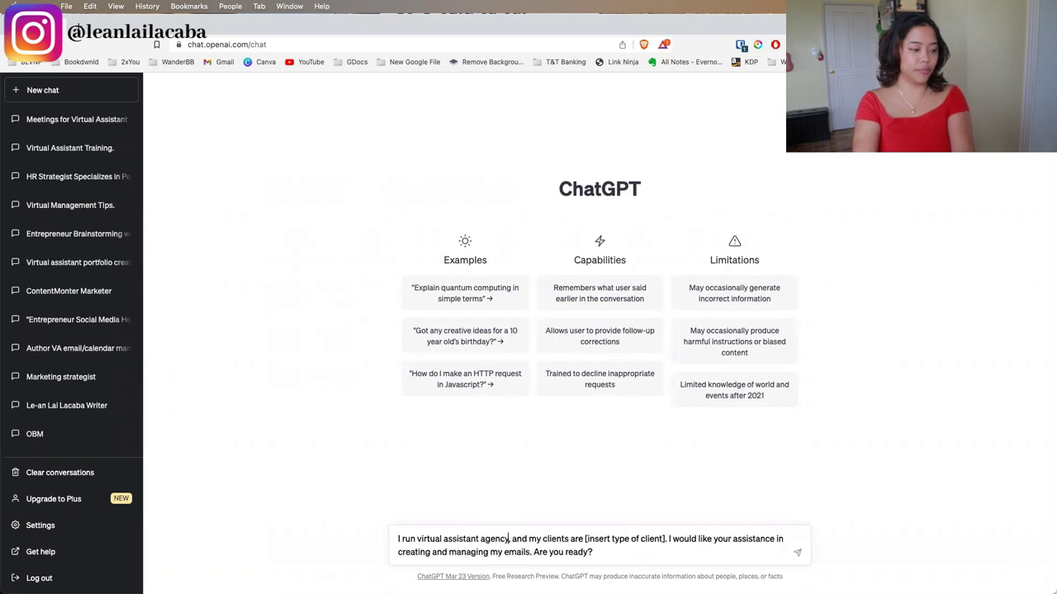
Replace the "[insert type of client]" placeholder with "solopreneurs who have a service based business" and send the message.
left_click_drag(585, 539, 665, 545)
type("soloprene")
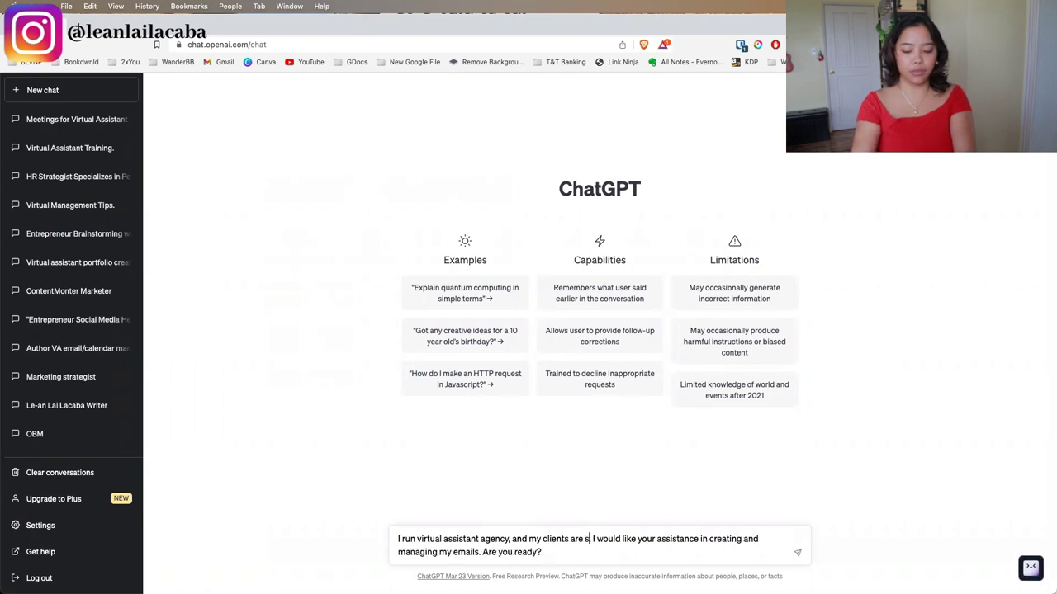
type("urs who have")
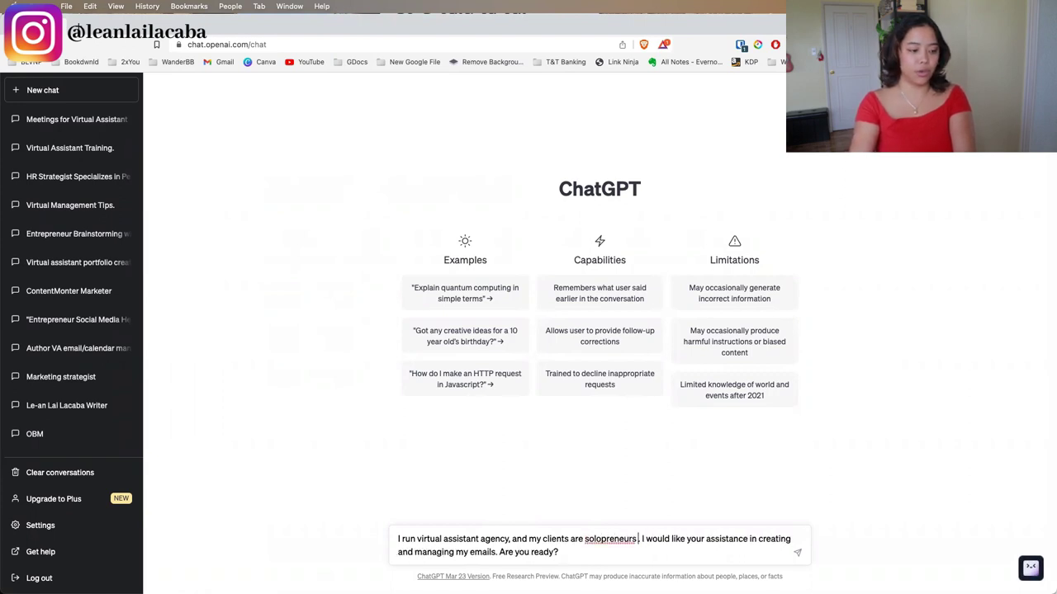
type(" a service bas")
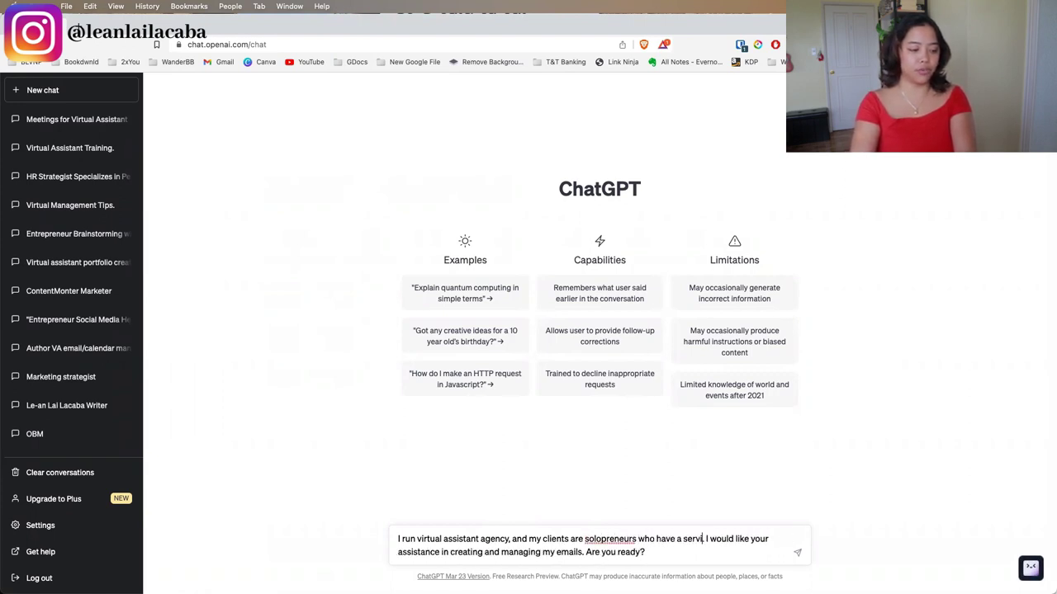
type("ed business.")
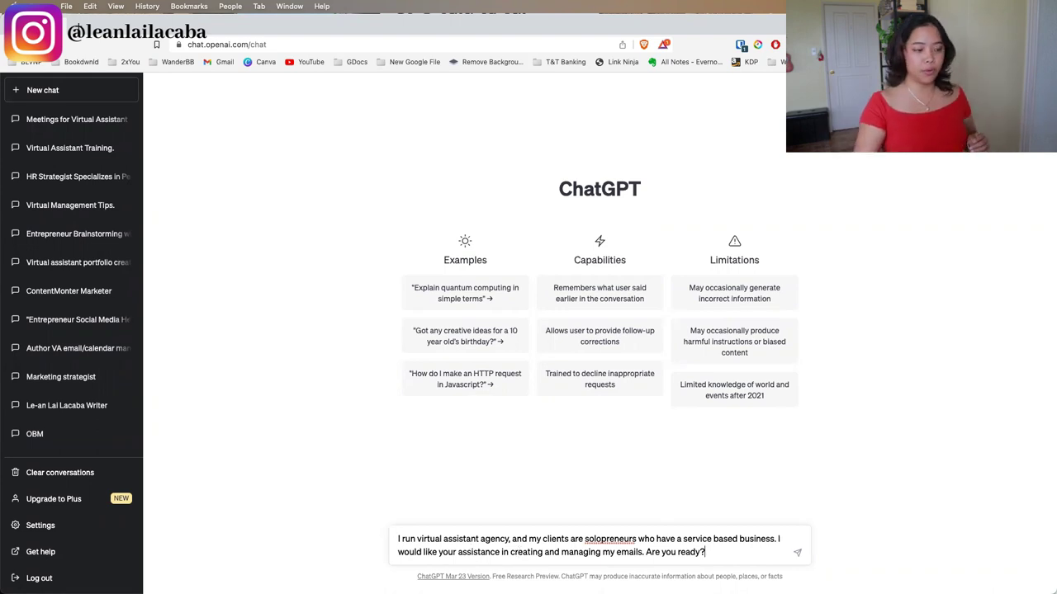
key("Return")
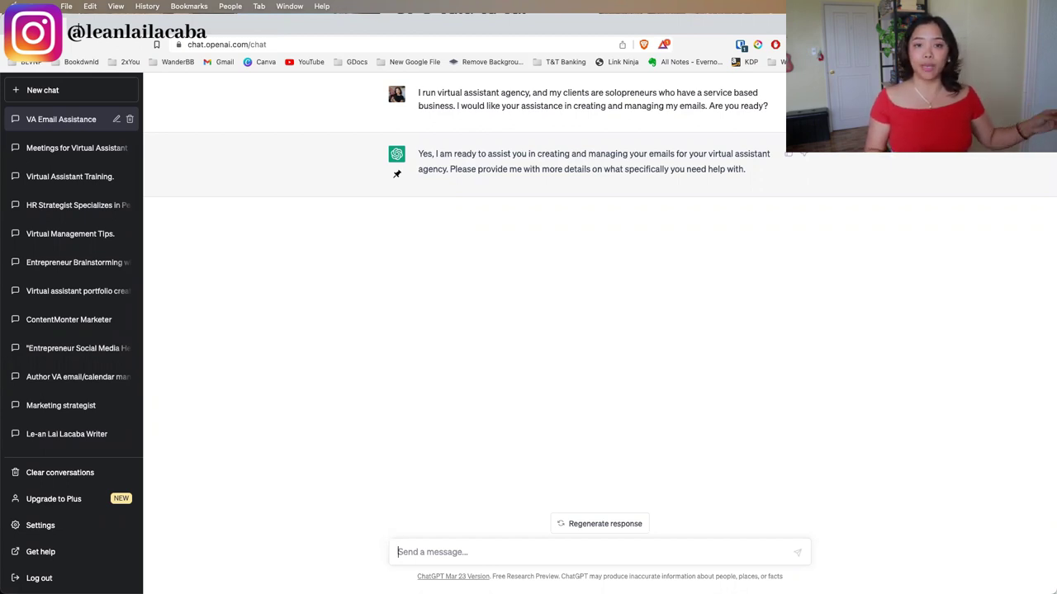
Edit the sent prompt's opening to read "I am an executive assistant to the founder of a virtual assistant agency".
left_click_drag(418, 92, 726, 119)
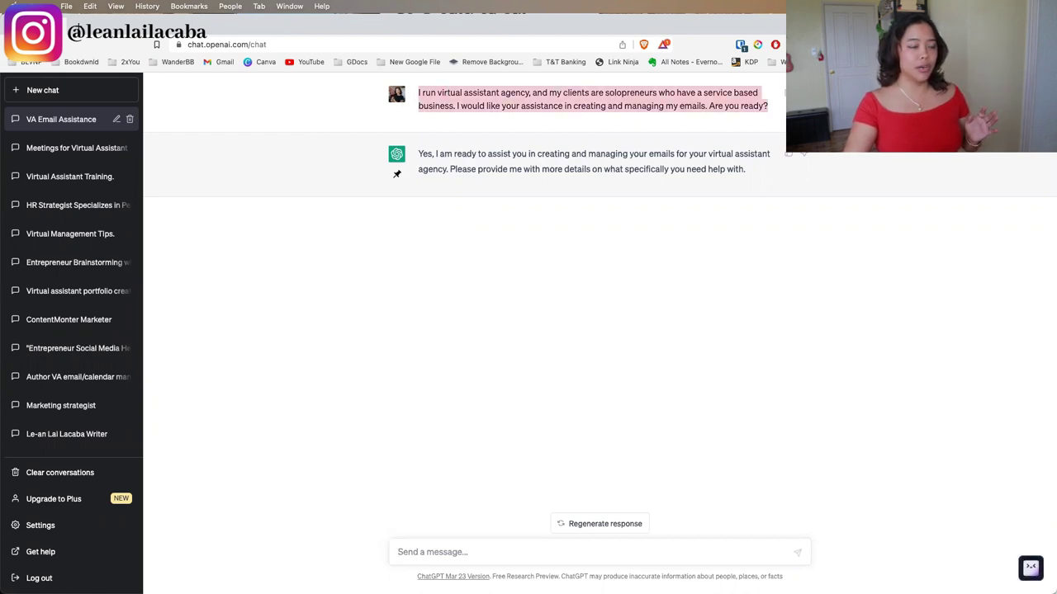
left_click(784, 93)
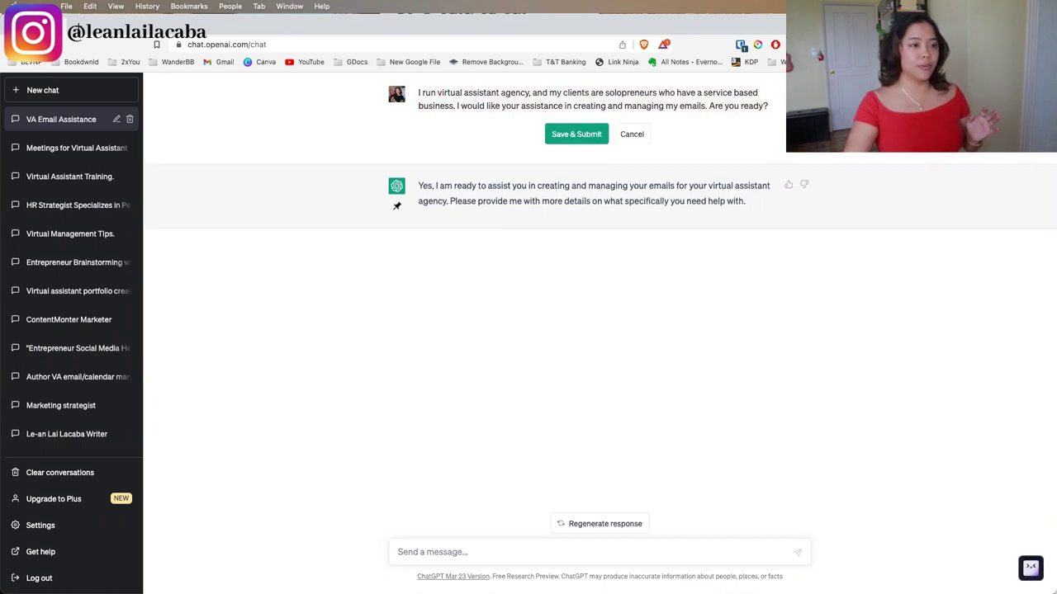
double_click(430, 92)
type("am a ex")
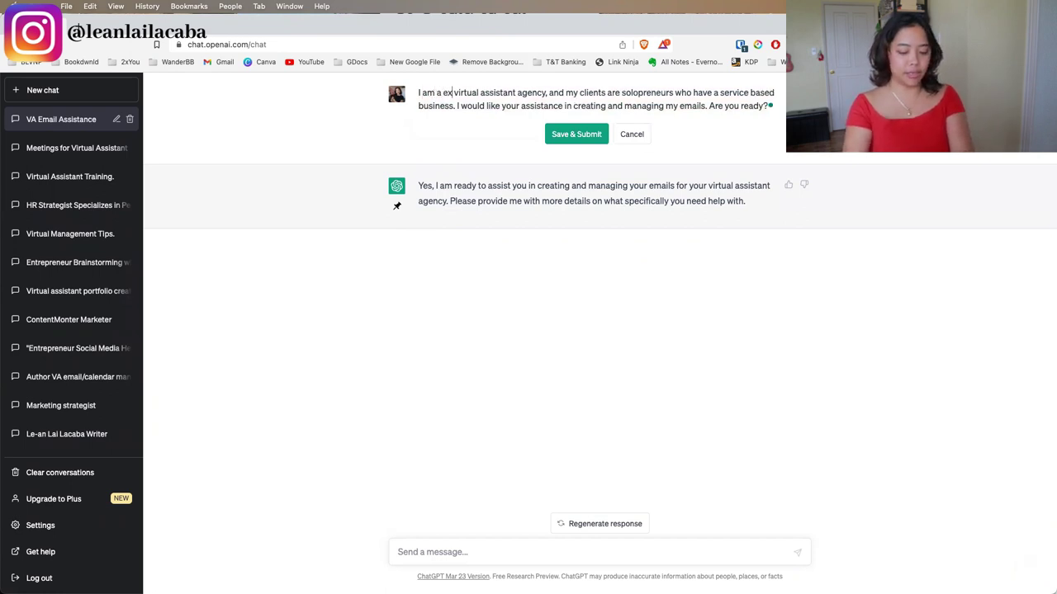
type("ecutive assistant")
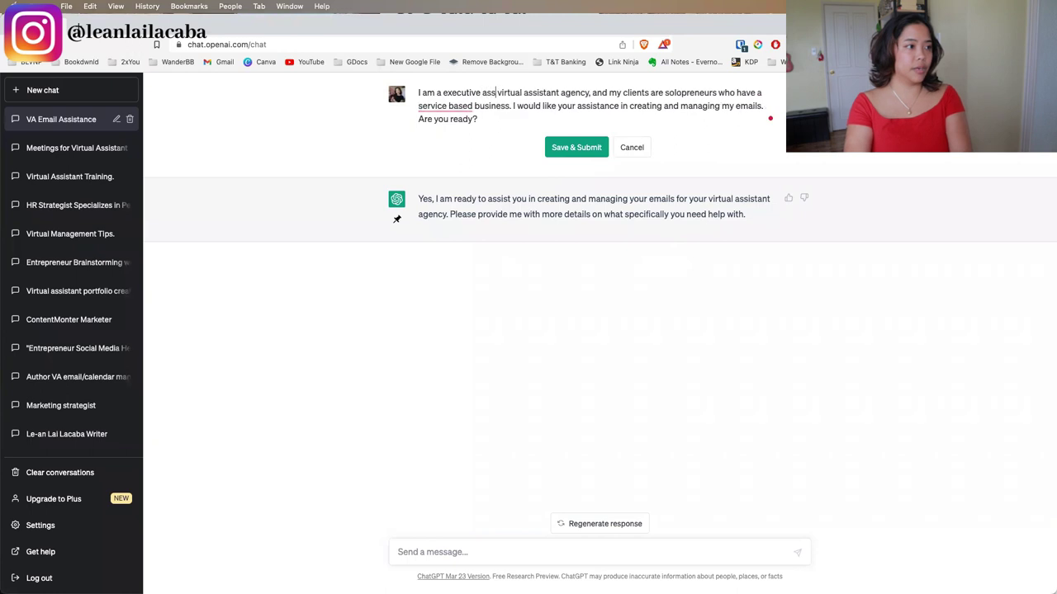
type(" to the founder of a")
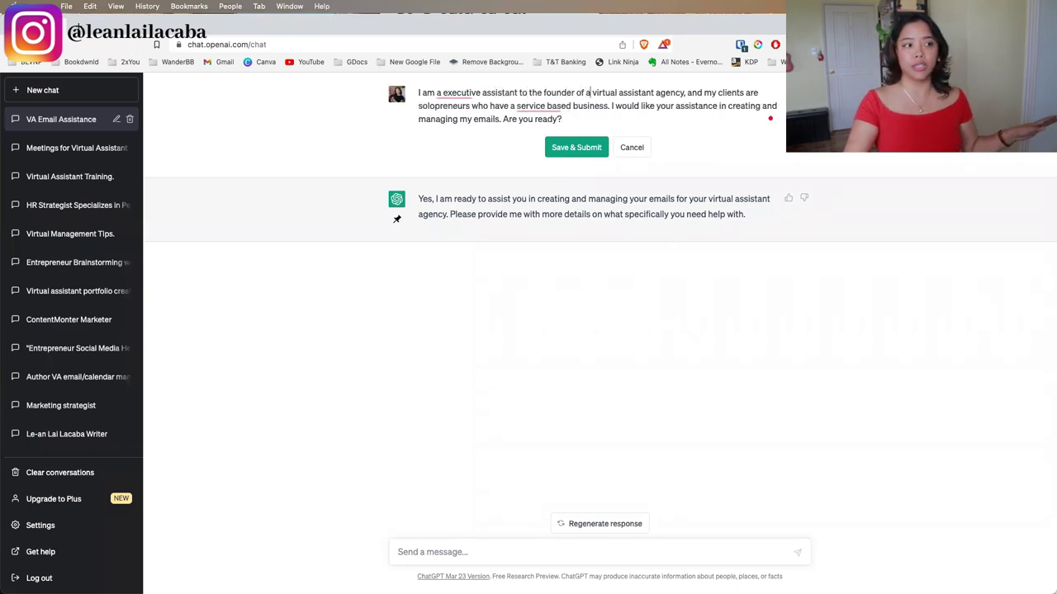
left_click(448, 93)
left_click(466, 129)
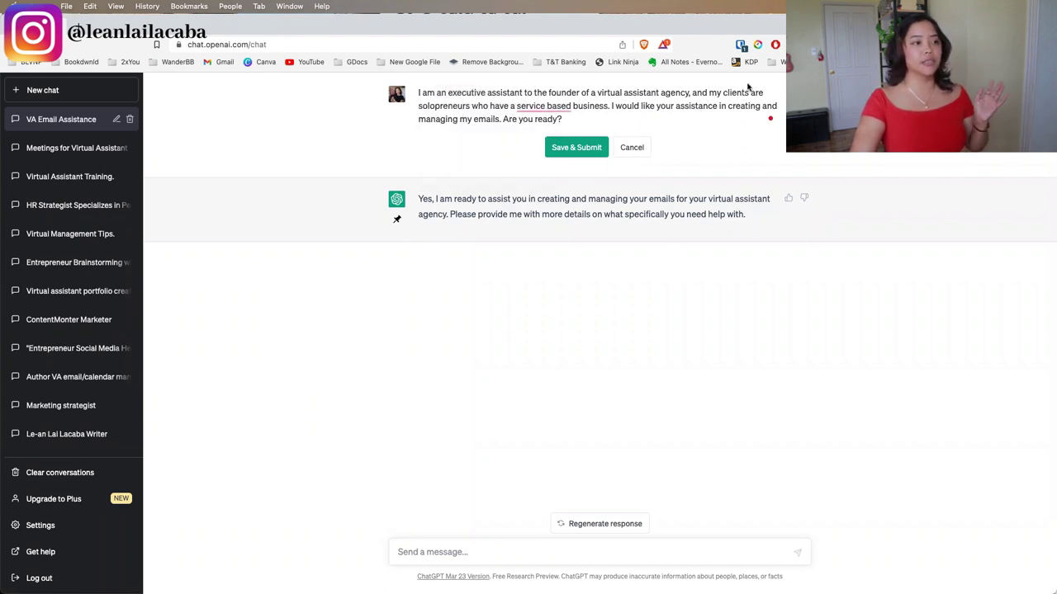
Change the prompt's wording to "our clients" and "my client's emails", and resubmit it.
double_click(715, 93)
type("our")
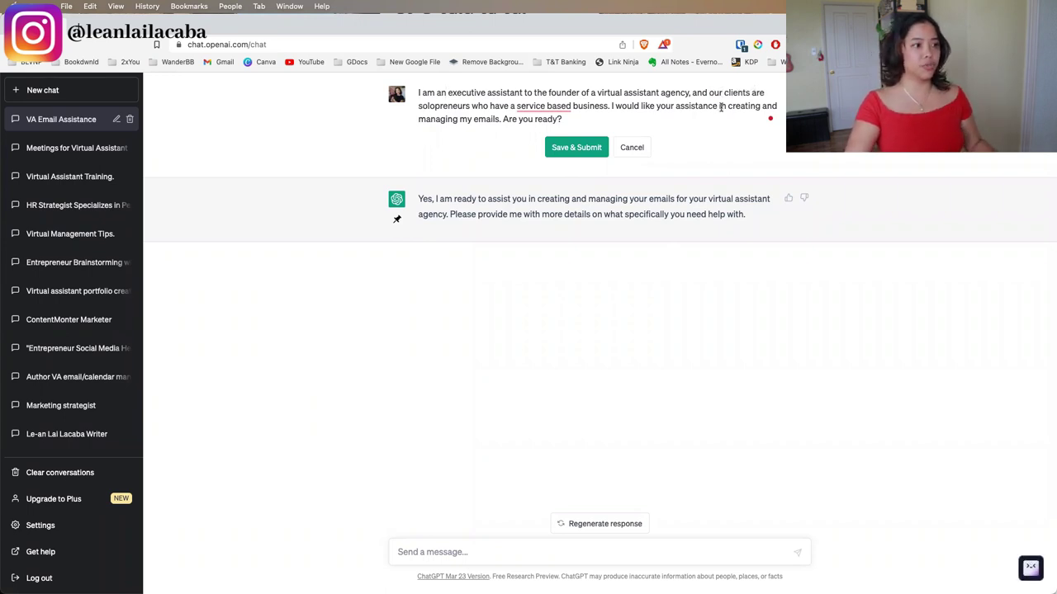
double_click(465, 119)
type("my client's")
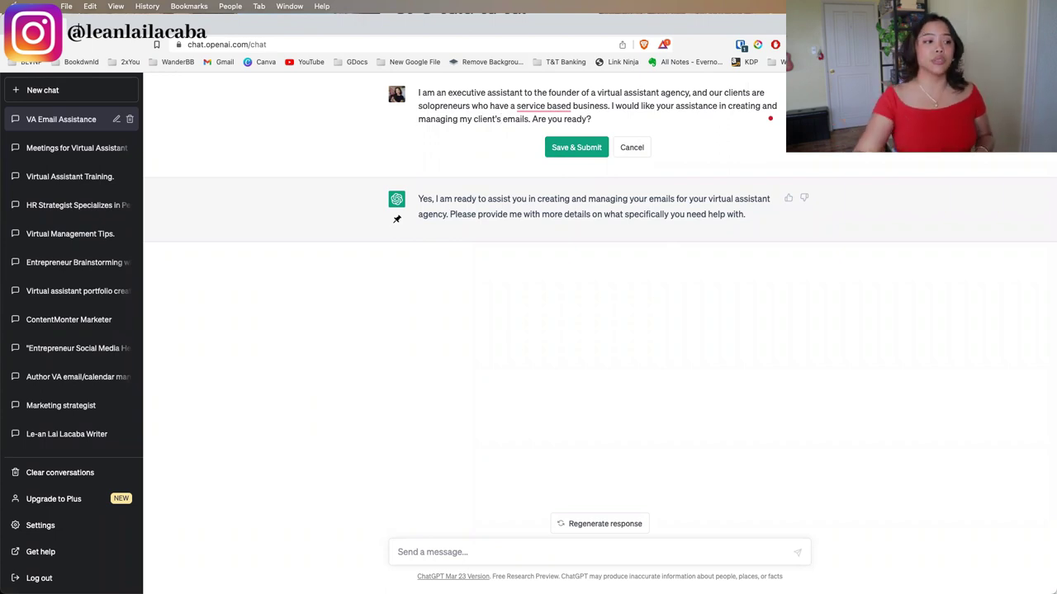
left_click(582, 148)
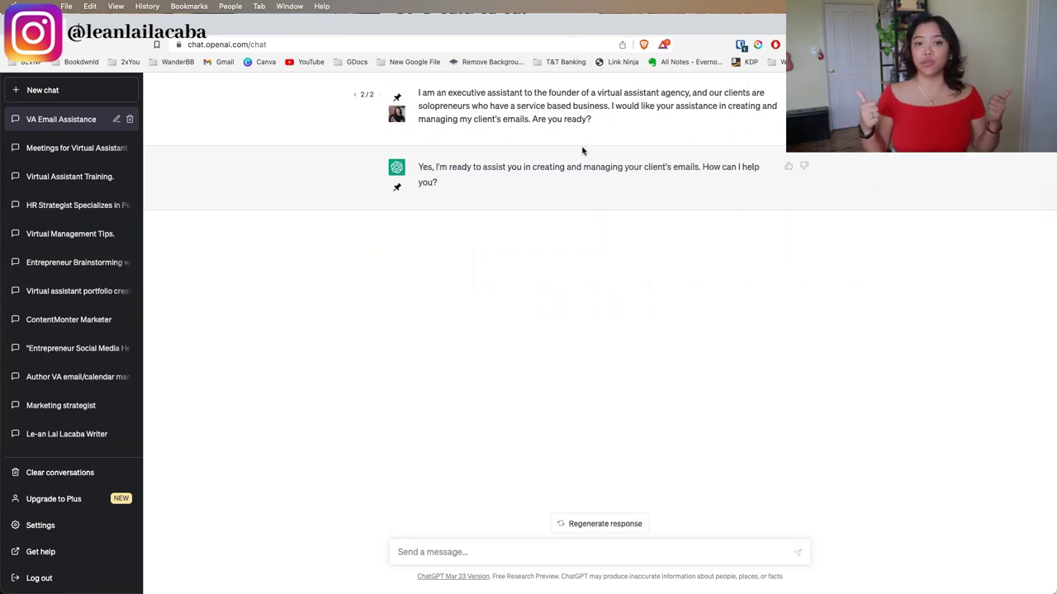
Copy the prompt for 5 email templates with sequence and schedule from the Drafting Business Emails section and send it in the ChatGPT conversation.
key("ctrl+Right")
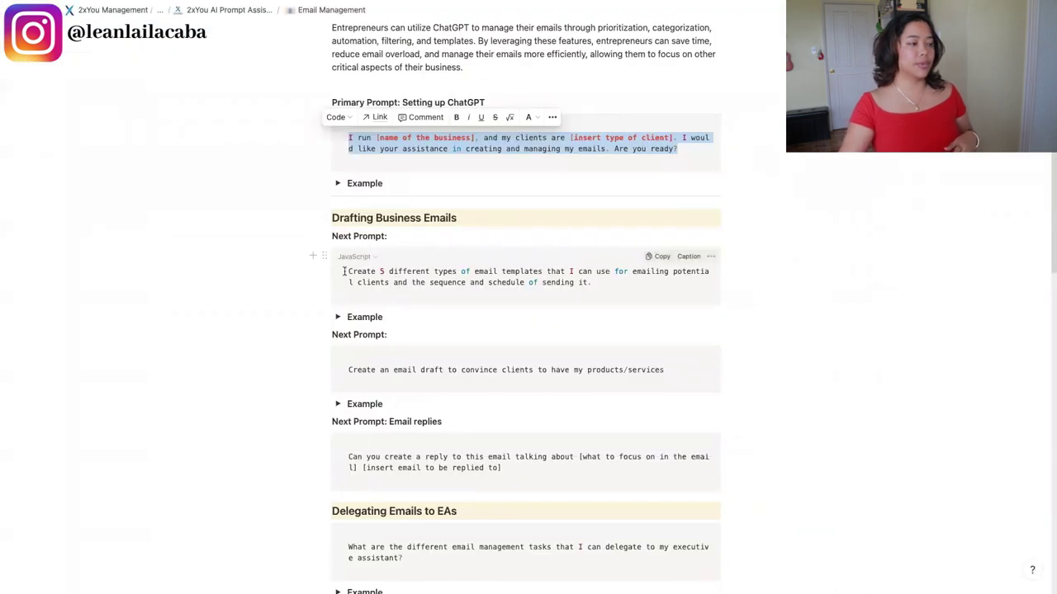
left_click(343, 271)
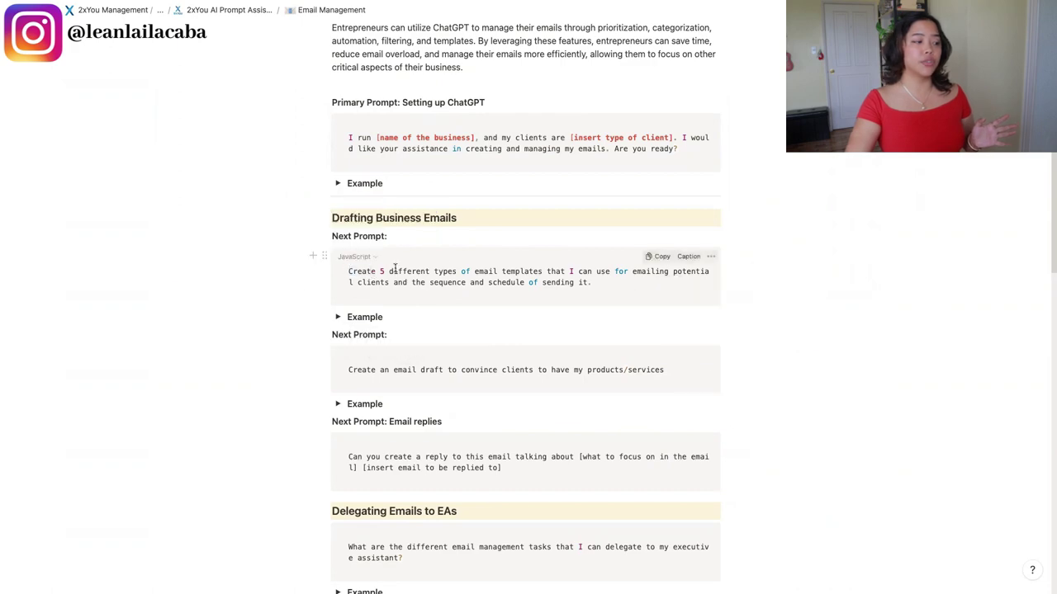
triple_click(596, 281)
key("super+c")
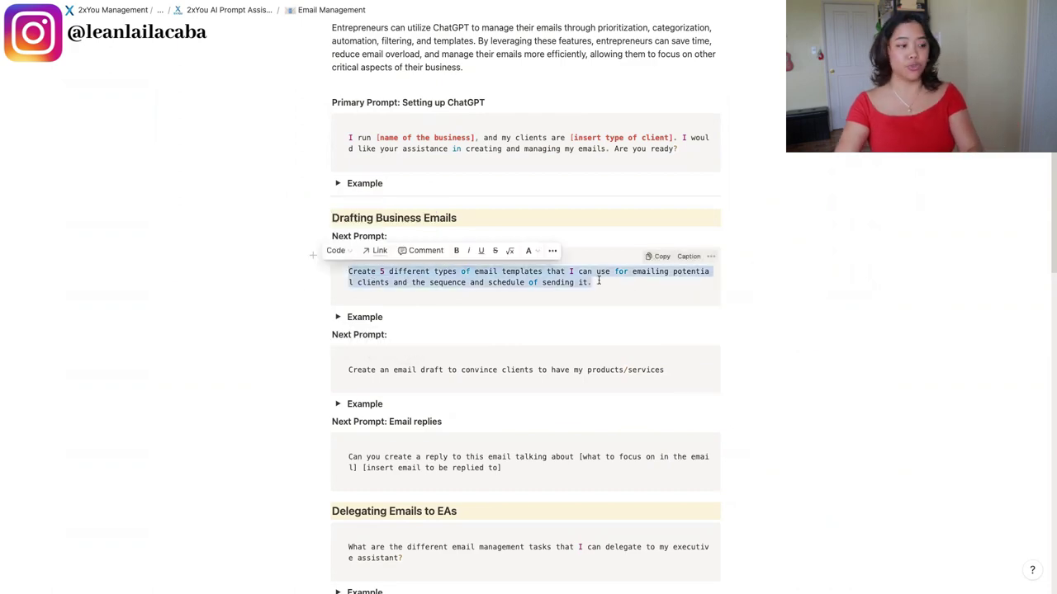
key("ctrl+Left")
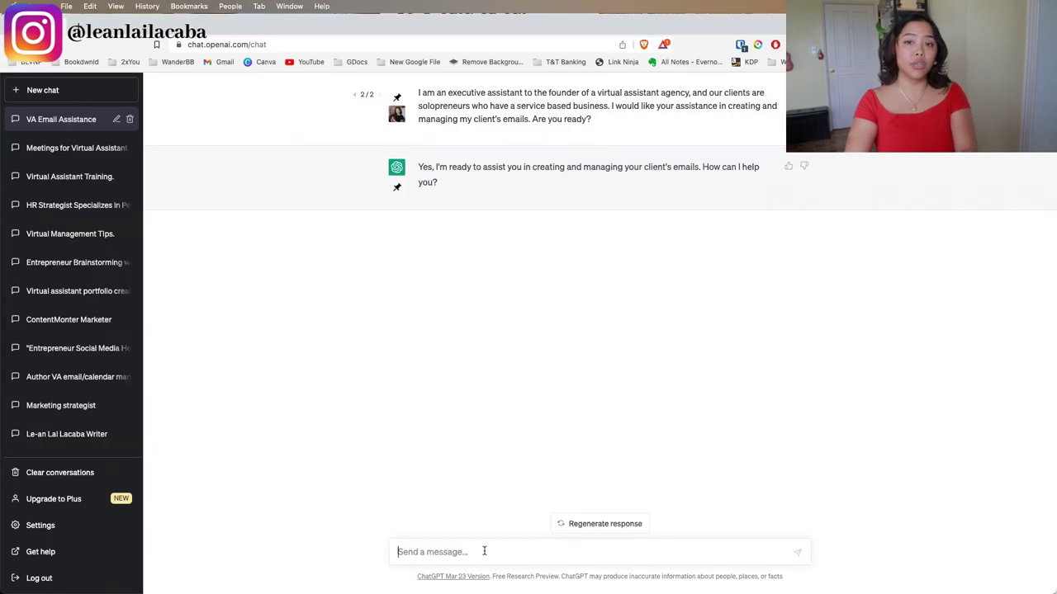
key("super+v")
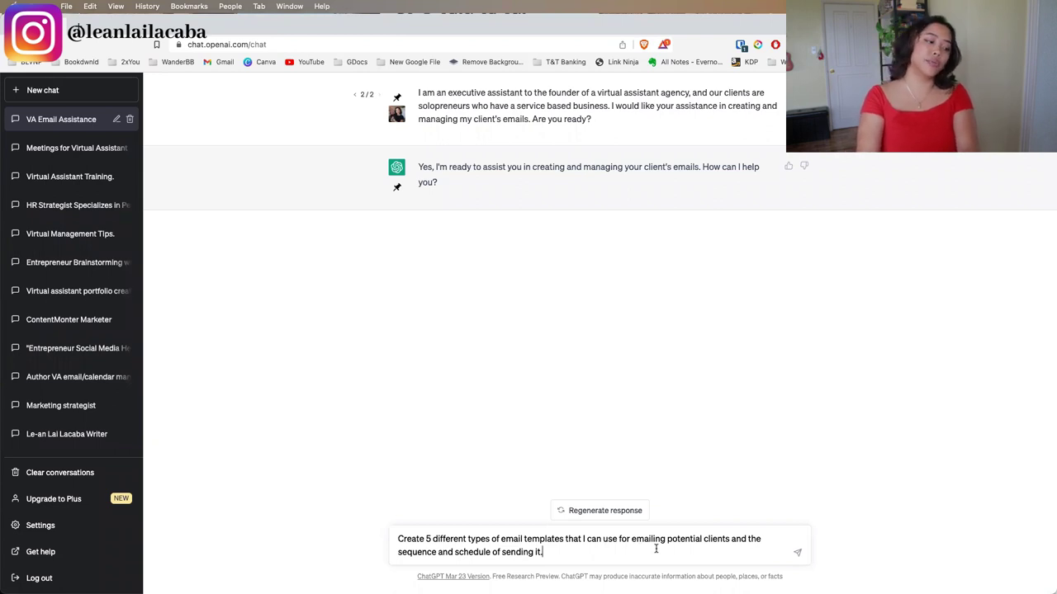
key("Return")
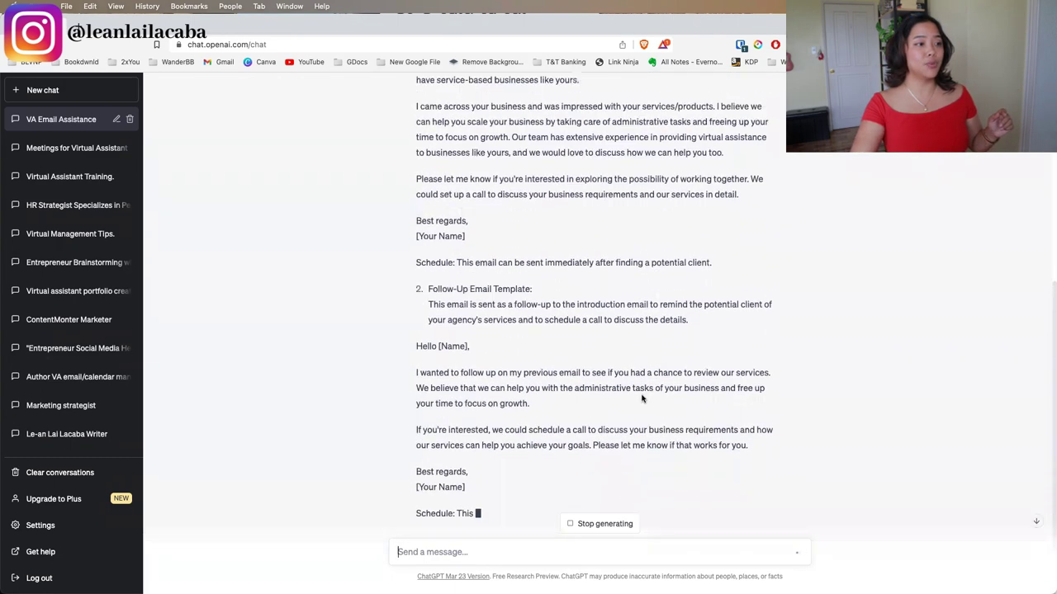
Review the generated introduction email template, highlighting the paragraph about the prospect's business and the agency's services.
scroll(615, 369, "up", 1)
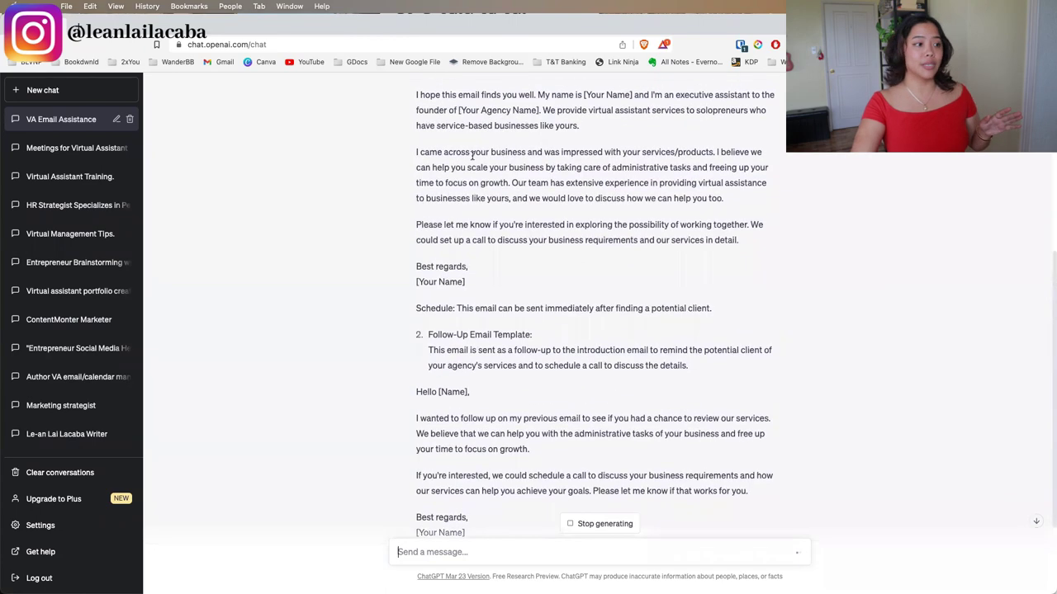
left_click_drag(413, 154, 826, 201)
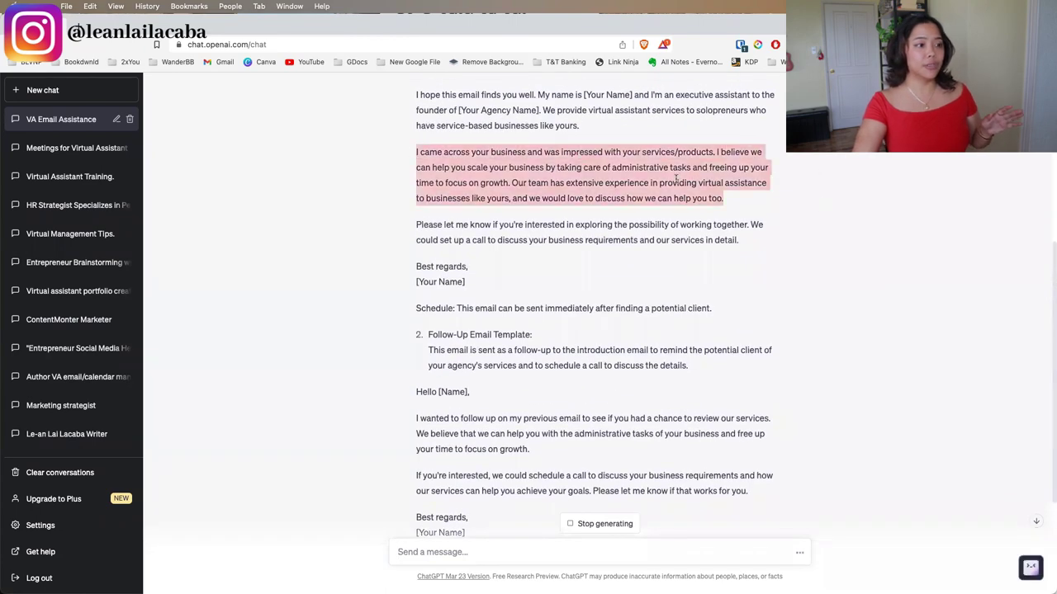
left_click(429, 179)
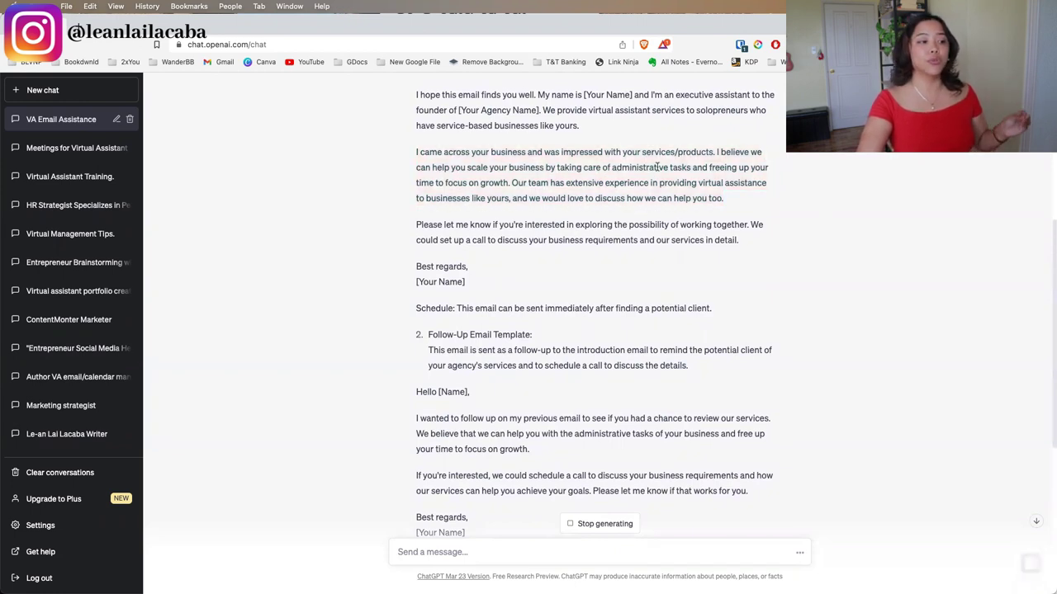
left_click_drag(723, 198, 658, 185)
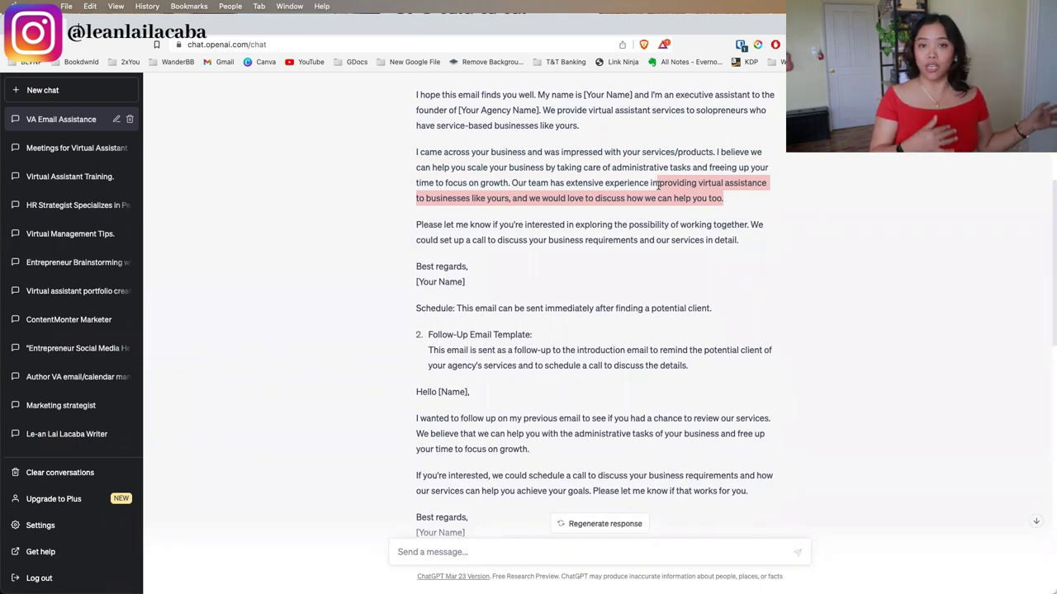
scroll(645, 393, "down", 10)
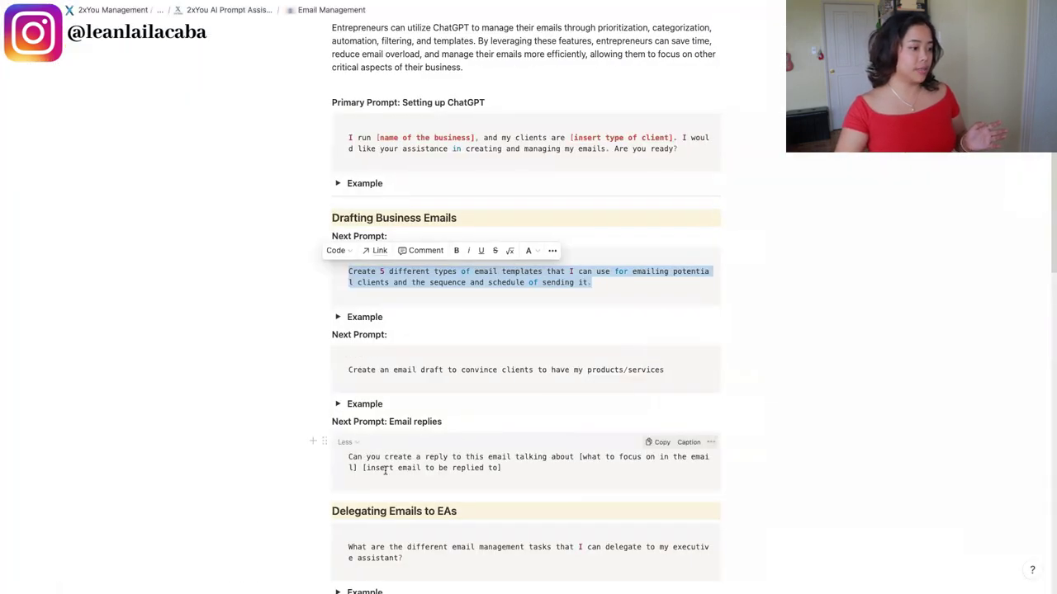
Send the workbook's email-reply prompt in ChatGPT, focused on "our services and what we can do", with the inquiry "Hello, I am interested. I run a youtube channel. How can an assistant help?".
scroll(385, 471, "down", 1)
left_click_drag(347, 453, 530, 465)
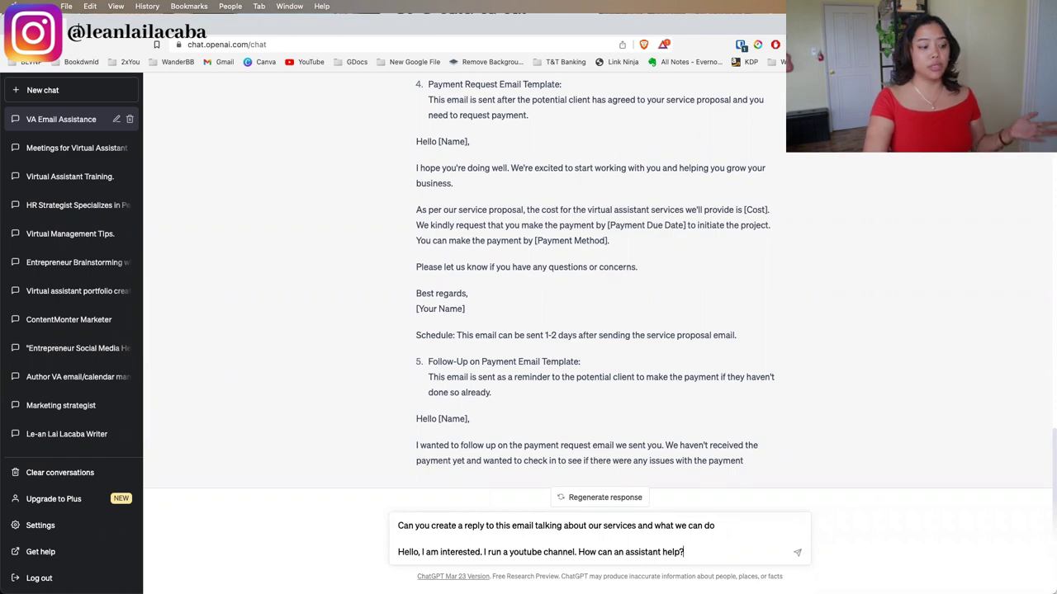
key("Return")
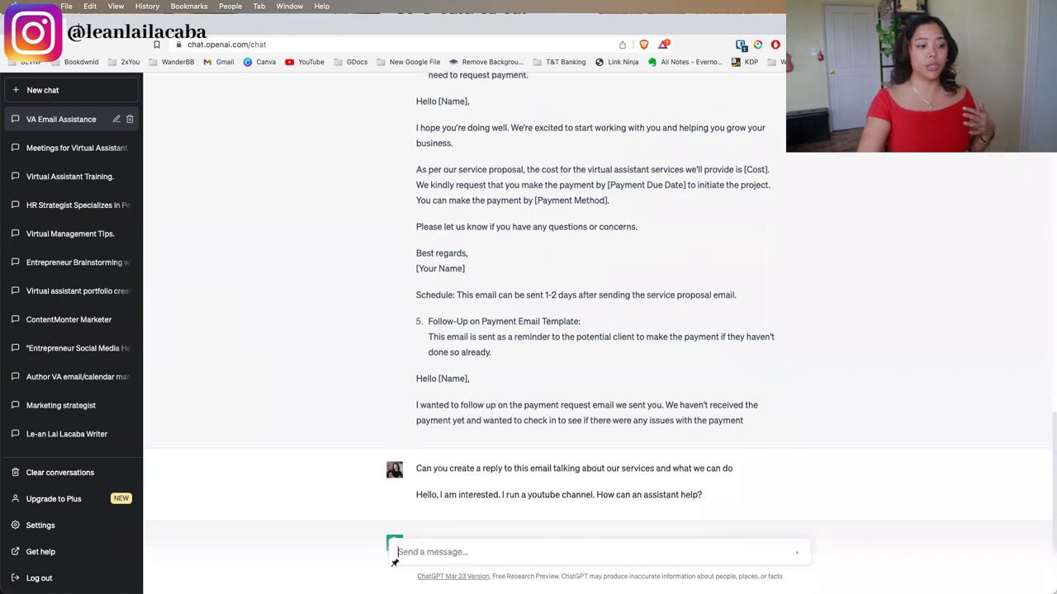
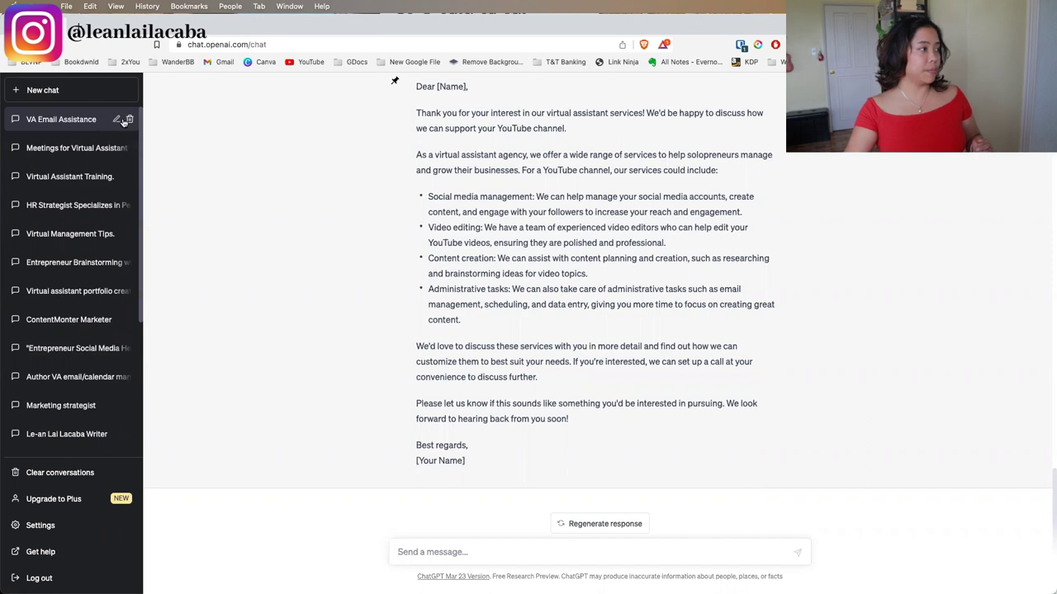
Delete the "VA Email Assistance" conversation from the chat history.
left_click(129, 121)
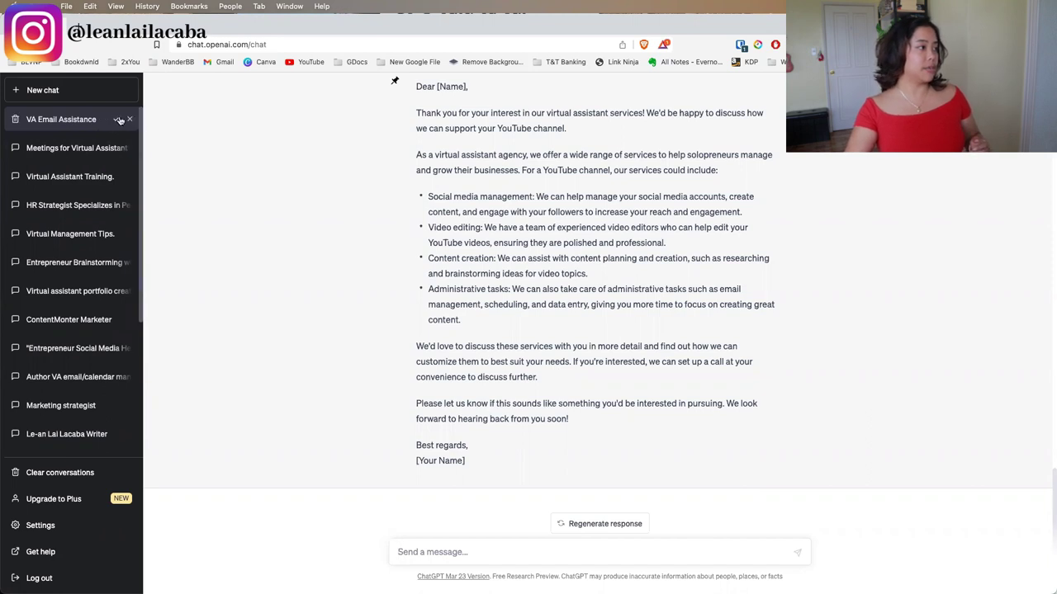
left_click(116, 120)
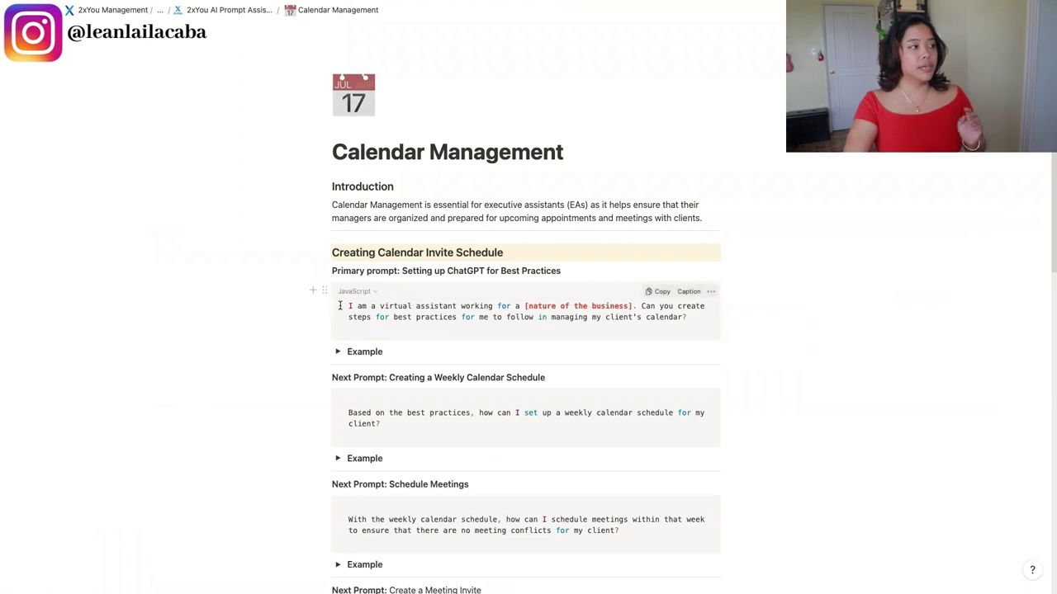
Copy the primary best-practices prompt from the workbook's Calendar Management page into a new ChatGPT message.
left_click_drag(339, 305, 695, 315)
key("super+c")
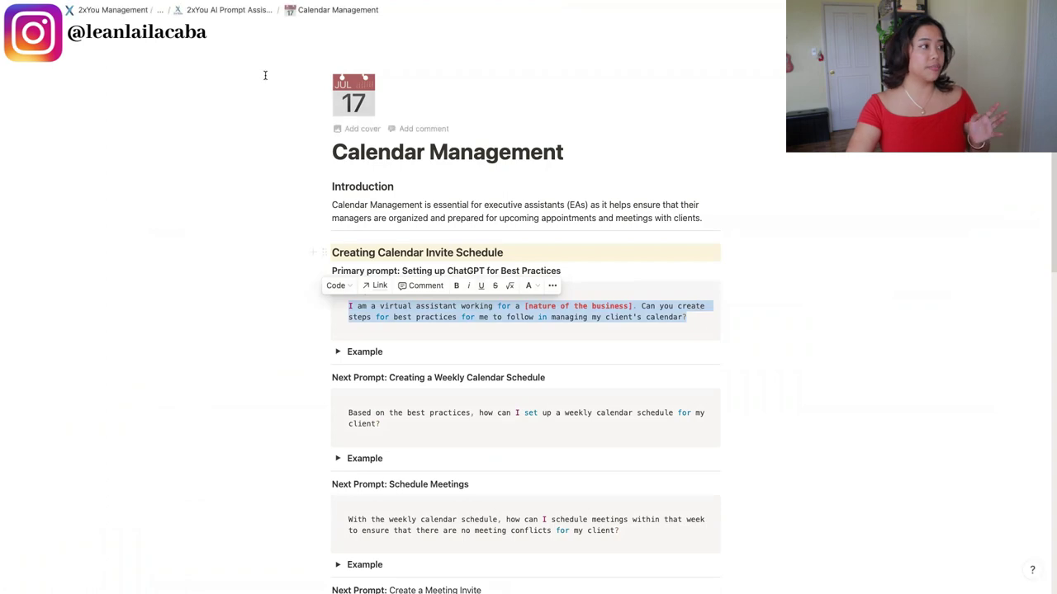
key("ctrl+Left")
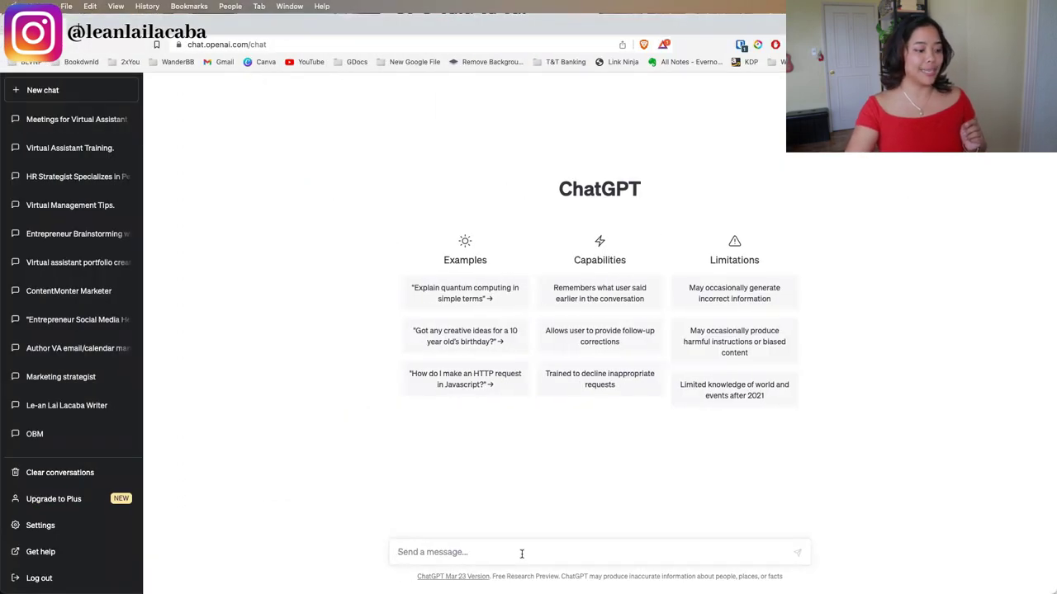
key("super+v")
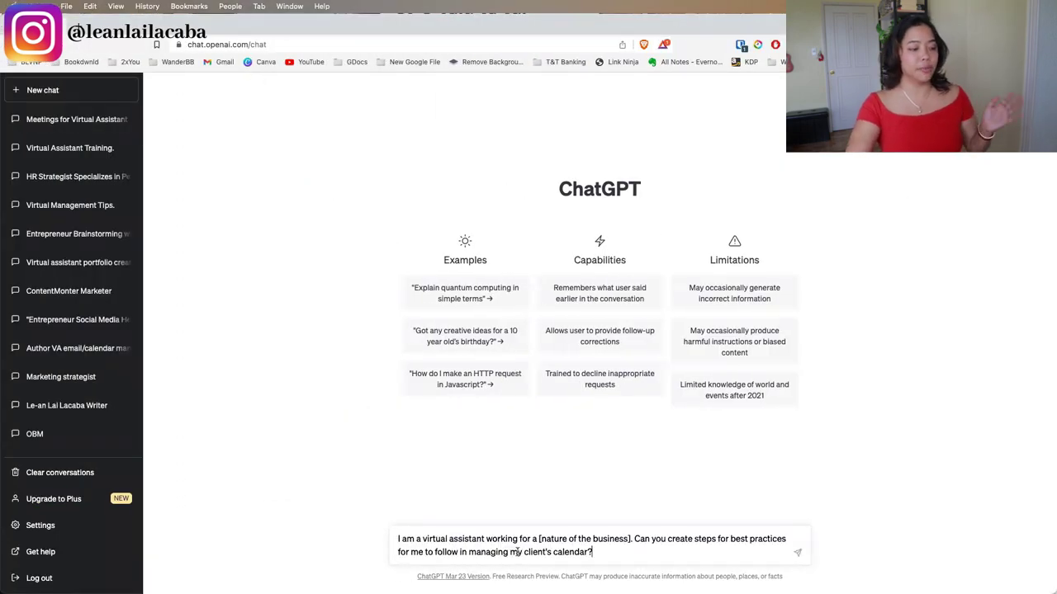
Replace the "[nature of the business]" placeholder with "virtual assistant agency" and send the message.
left_click_drag(539, 538, 629, 538)
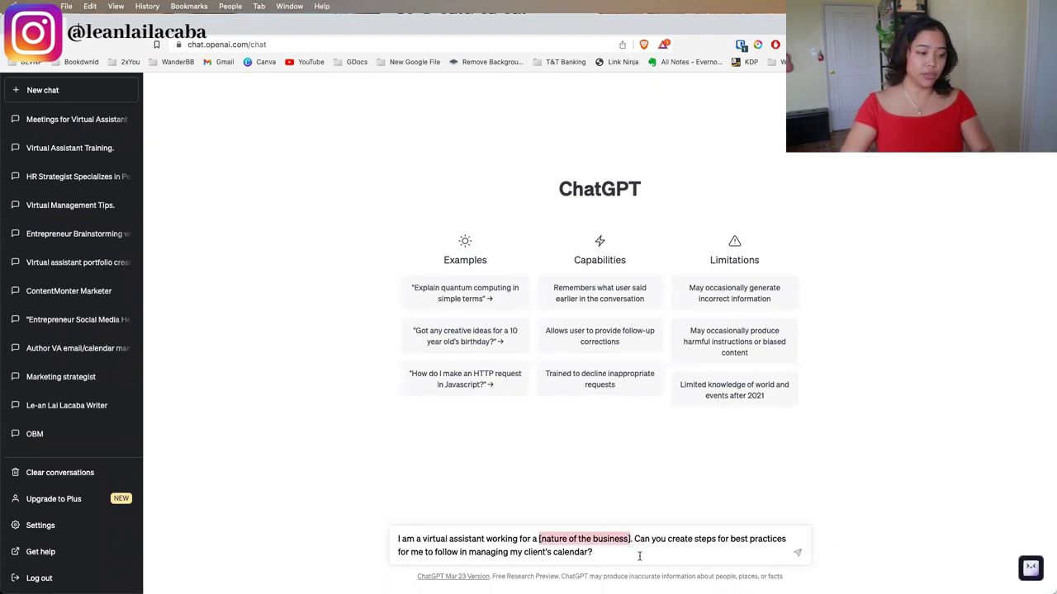
type("virtual assistan")
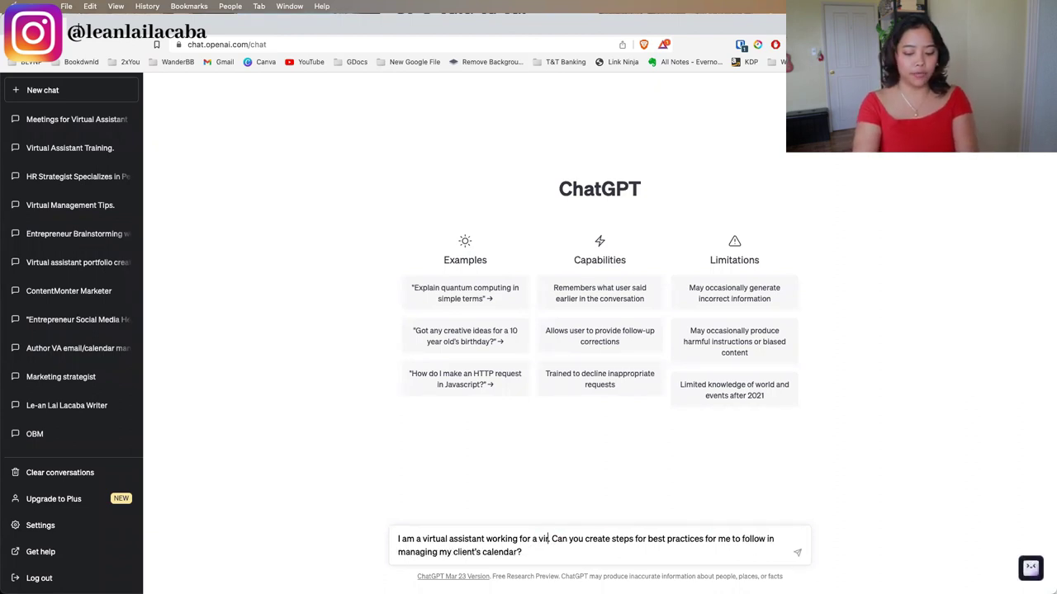
type("t agency.")
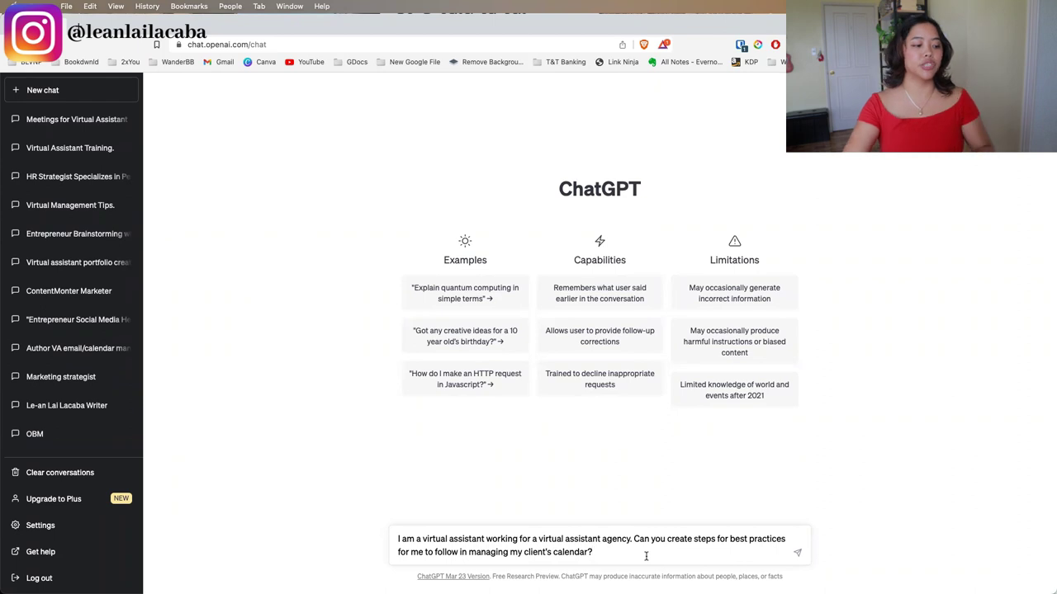
key("Return")
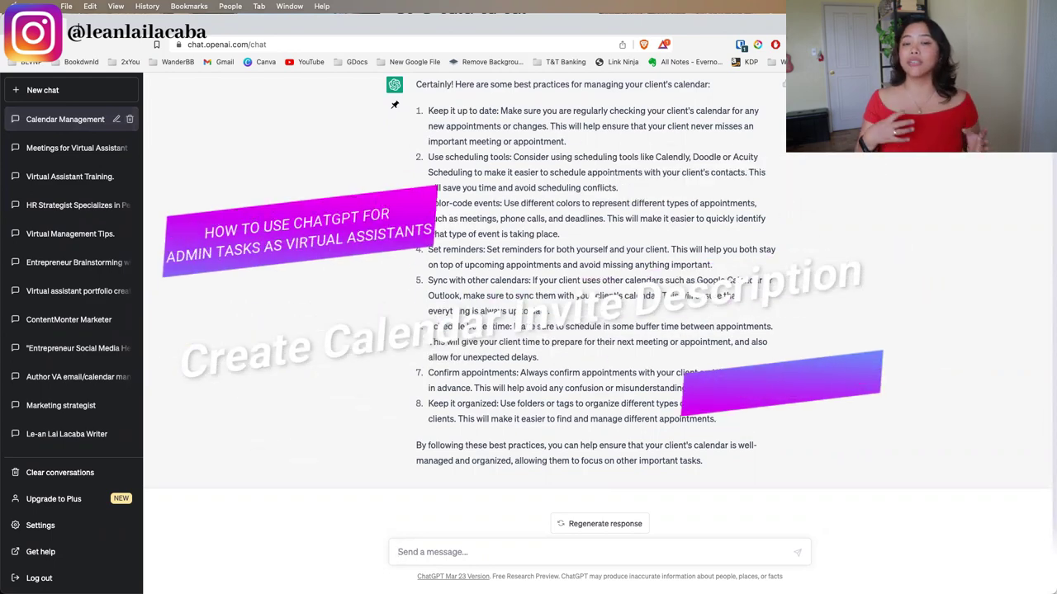
Ask ChatGPT to create a calendar invite description for an onboarding call with a new client, attended by the Pod Manager & Onboarding Manager.
type("Create a calendar invite description for a onboarding call with a new client. In the meeting will be the Pod Manager & Onboarding Manager")
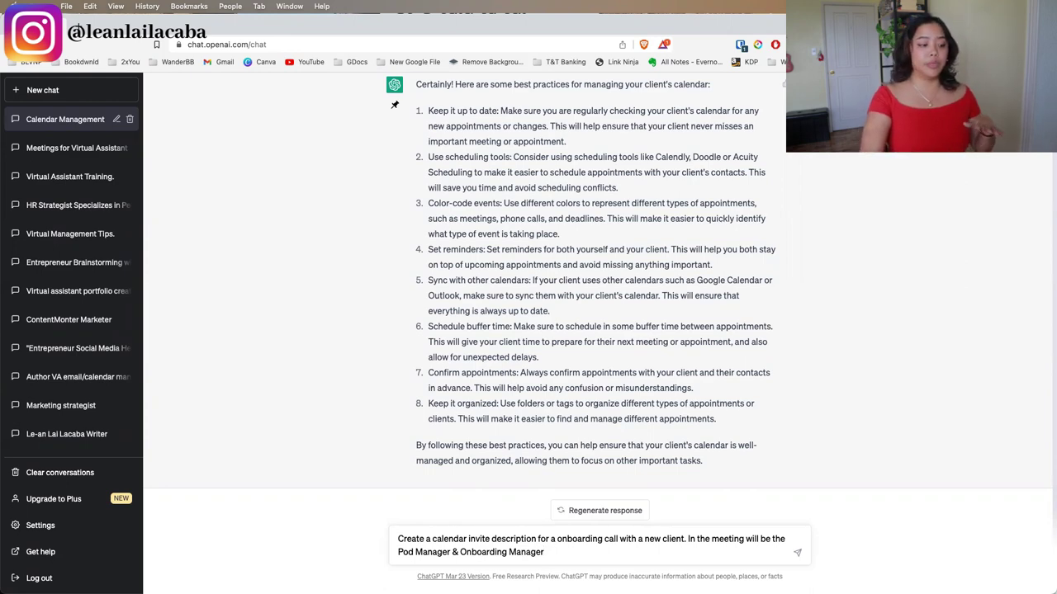
key("Return")
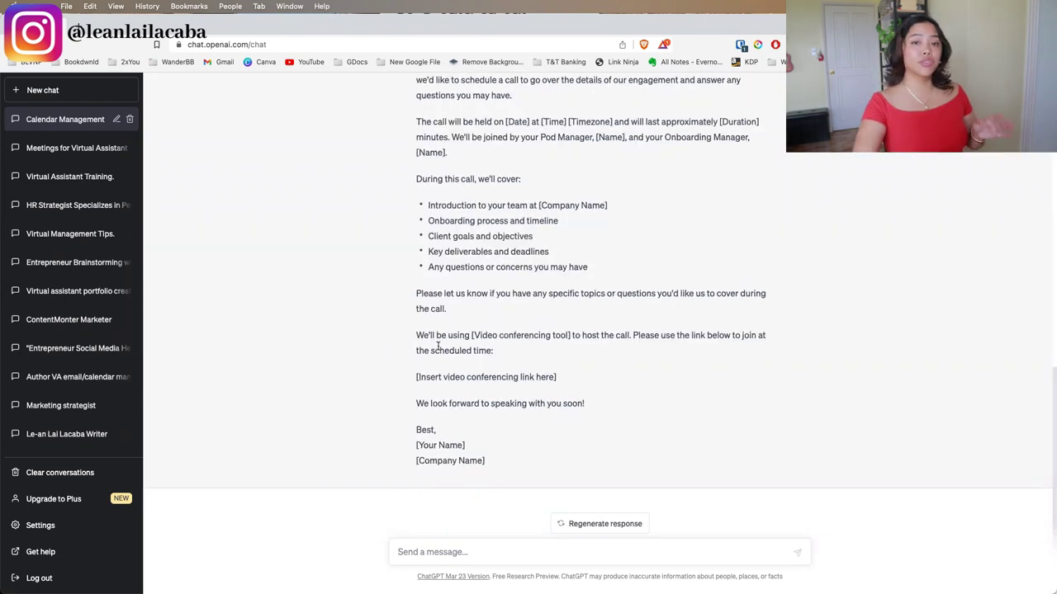
Review the generated onboarding call invite description, highlighting the date, time, duration and attendee placeholders.
scroll(438, 347, "up", 5)
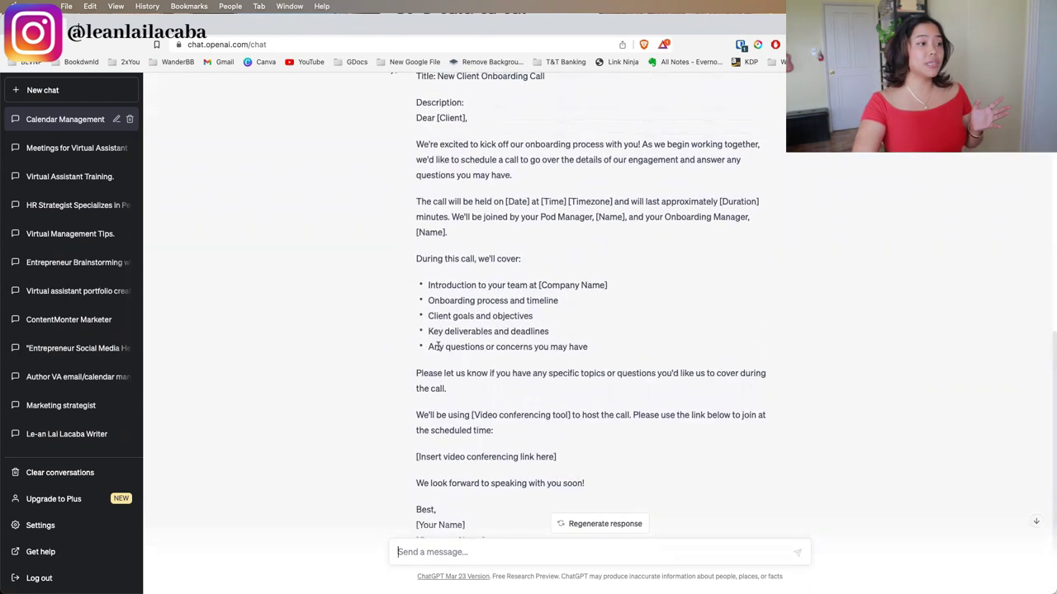
scroll(437, 346, "down", 3)
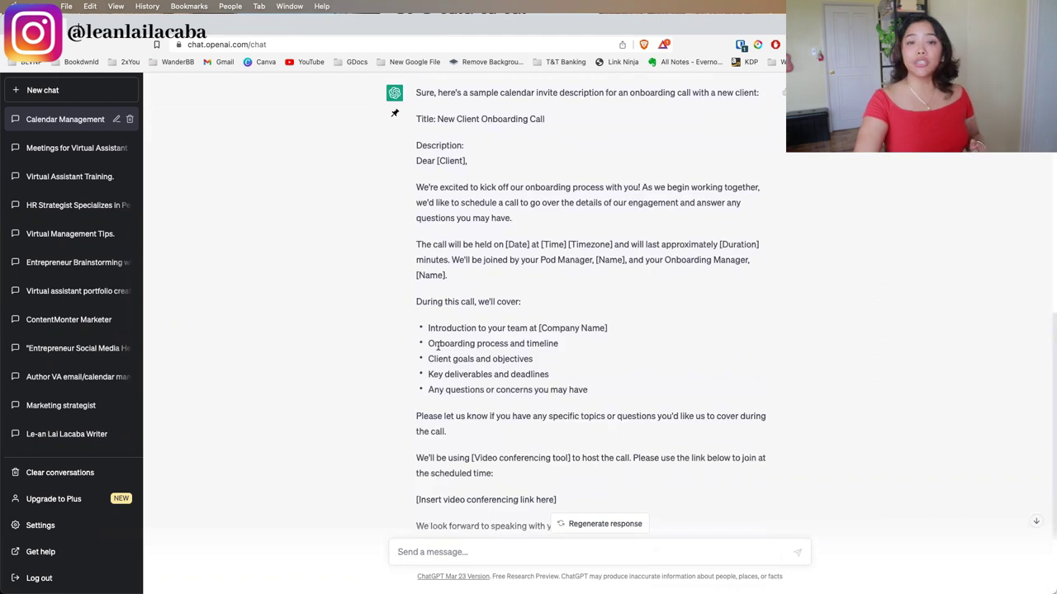
scroll(444, 437, "down", 3)
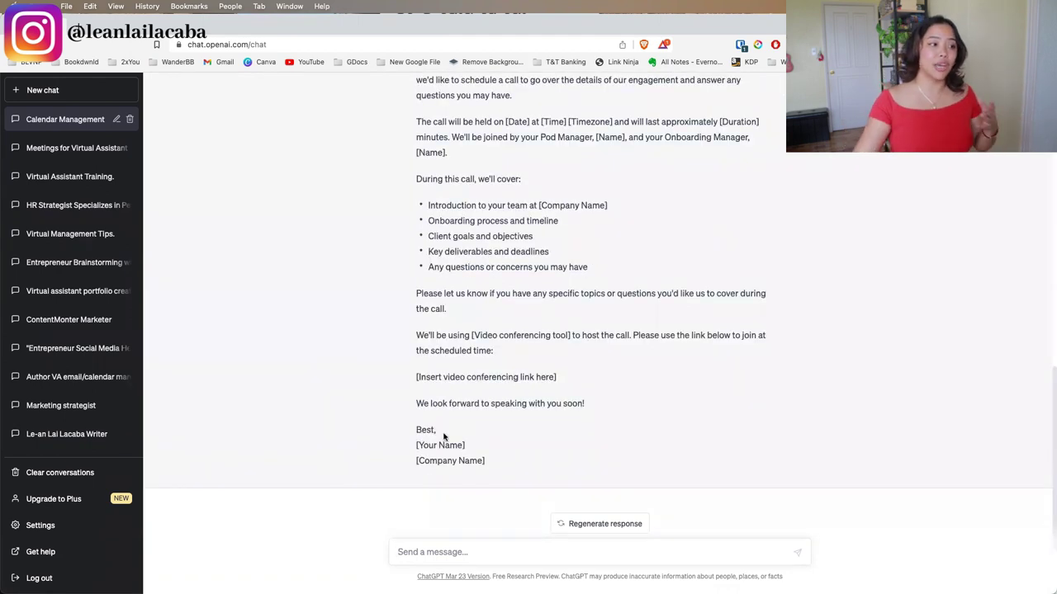
left_click_drag(504, 121, 696, 187)
left_click(696, 187)
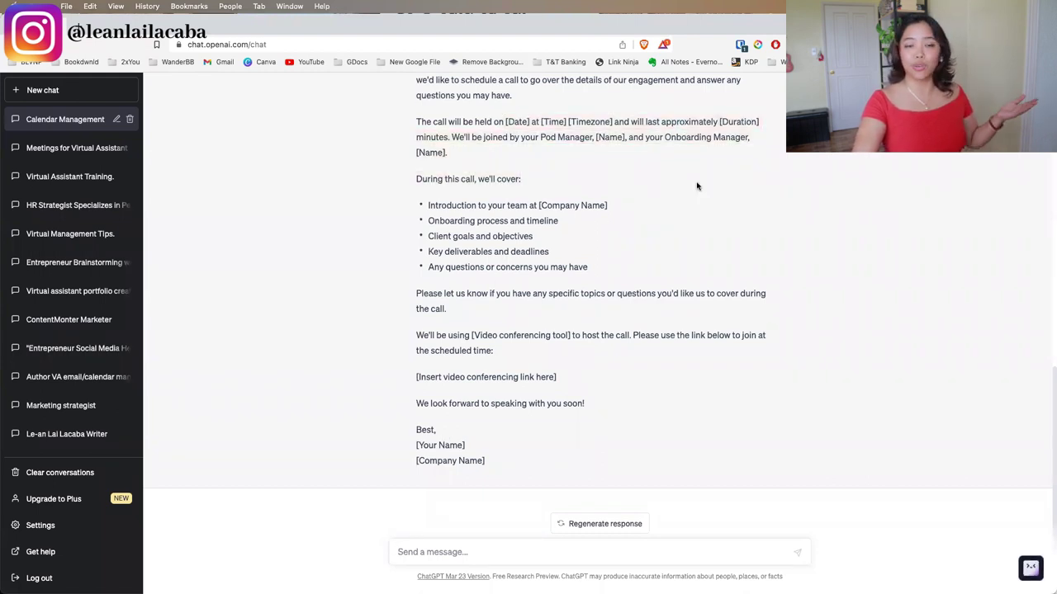